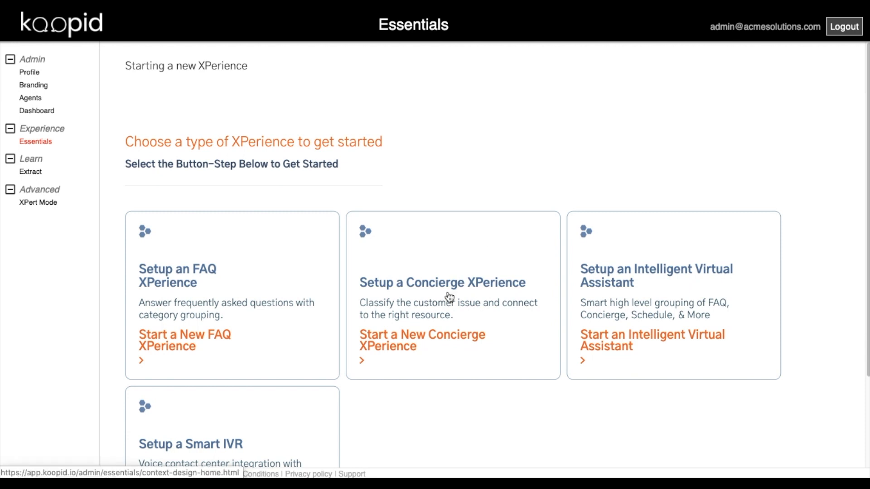
# - Start a new Concierge XPerience from the Concierge card on the Essentials page
pyautogui.click(426, 310)
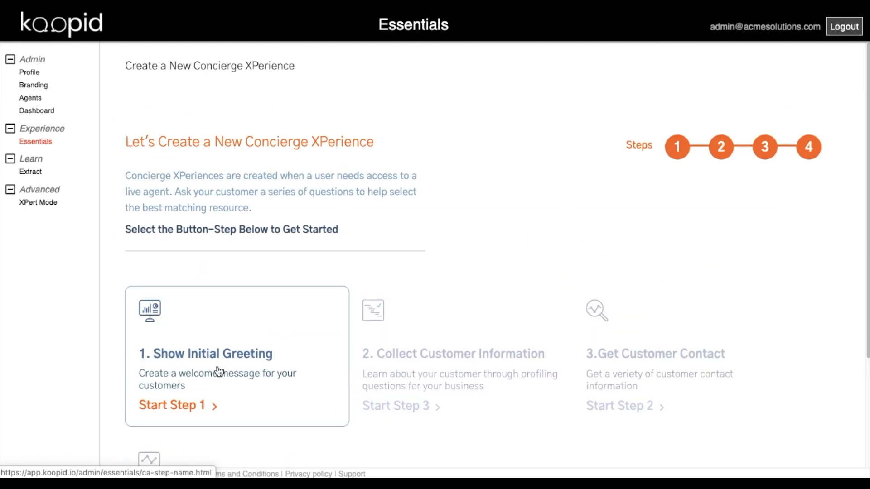
# - Name it 'Acme Assist', add a 'Welcome' greeting 'Hello, welcome to Acme product assistance.', then open step 2
pyautogui.click(219, 371)
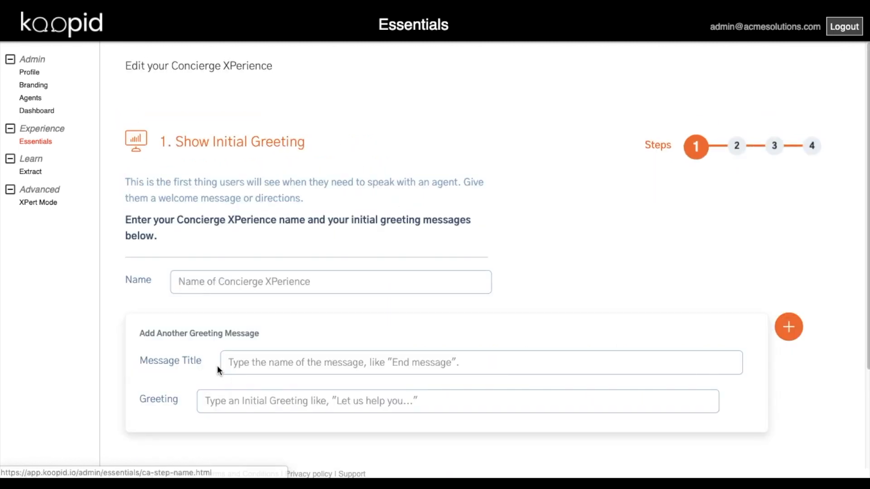
pyautogui.write('Acme Assist')
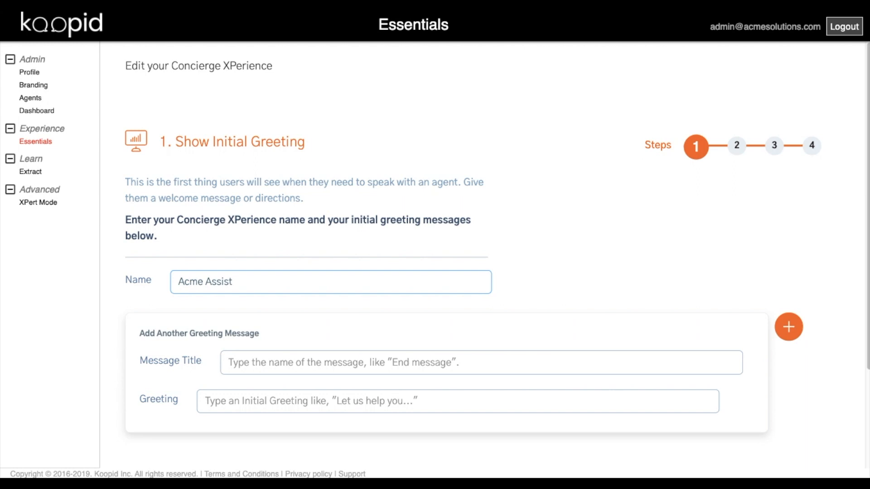
pyautogui.click(267, 362)
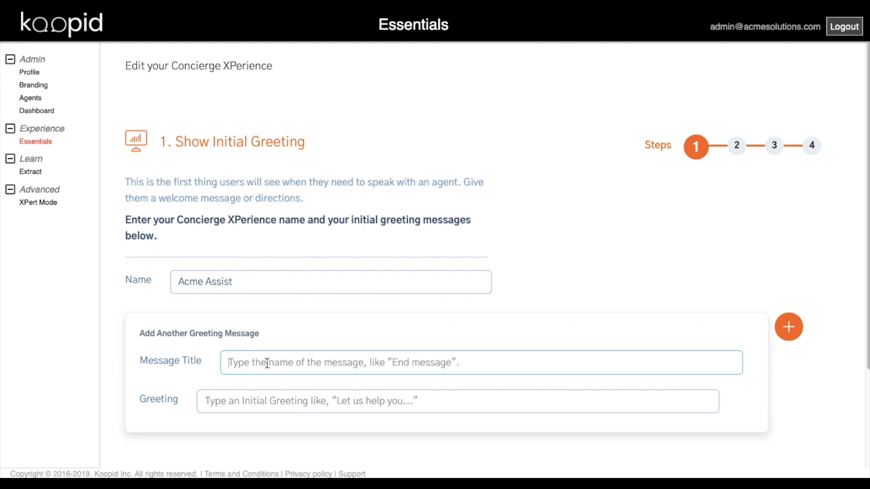
pyautogui.write('Welcome')
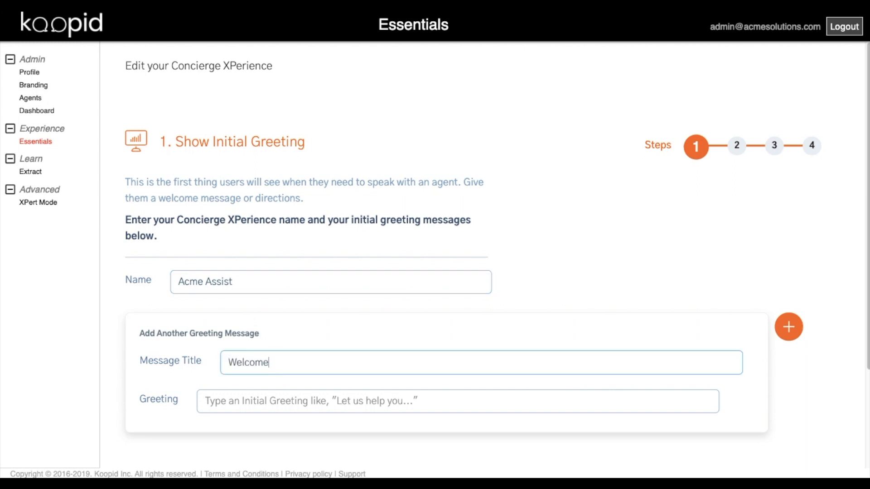
pyautogui.click(278, 406)
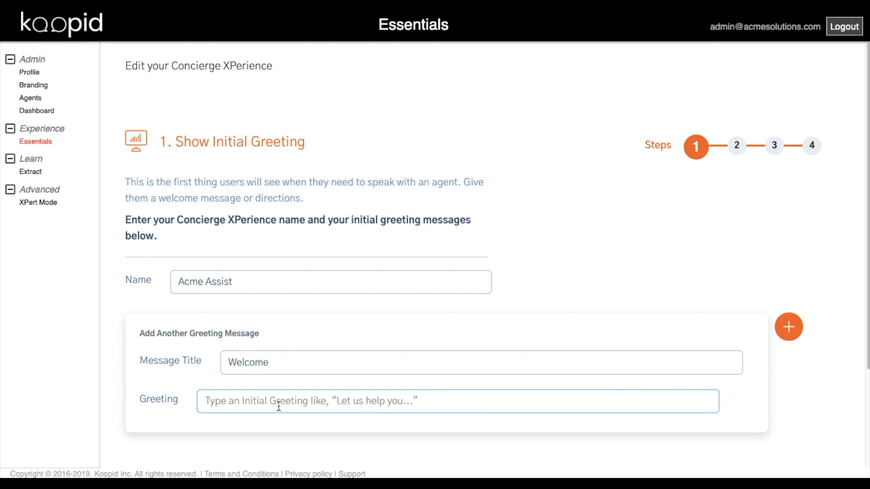
pyautogui.write('Hello, welcome to Acme')
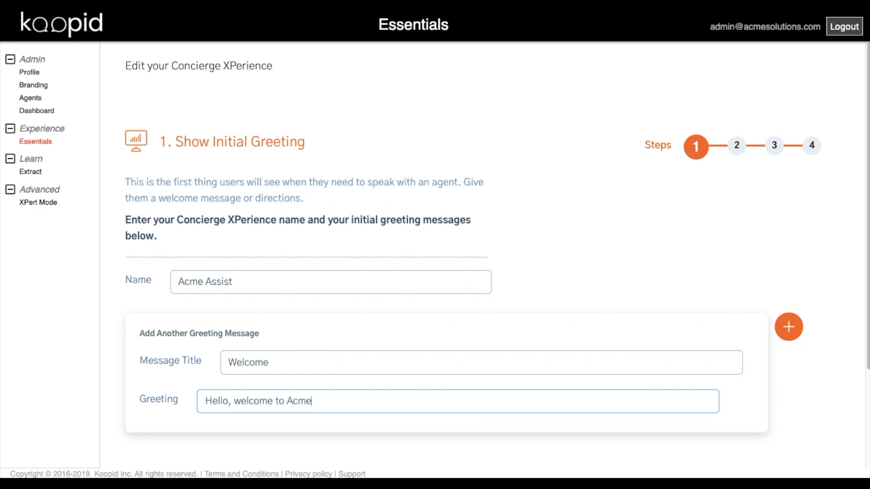
pyautogui.write(' product assistance.')
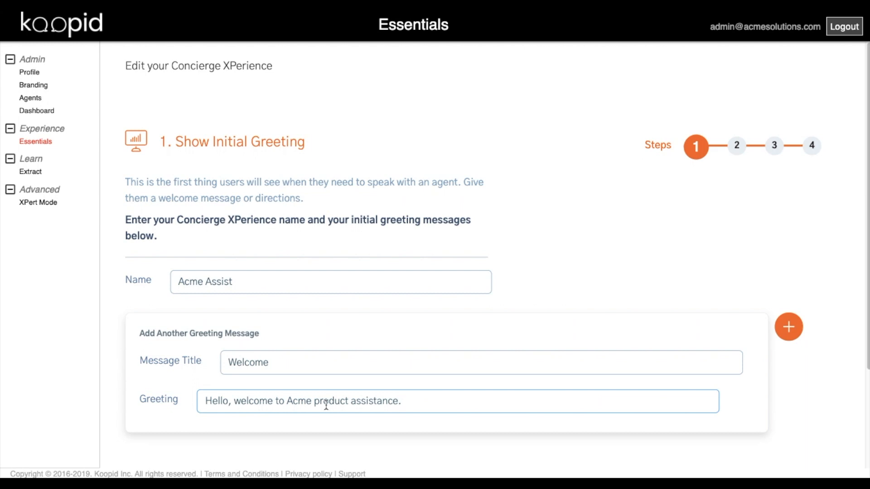
pyautogui.click(790, 331)
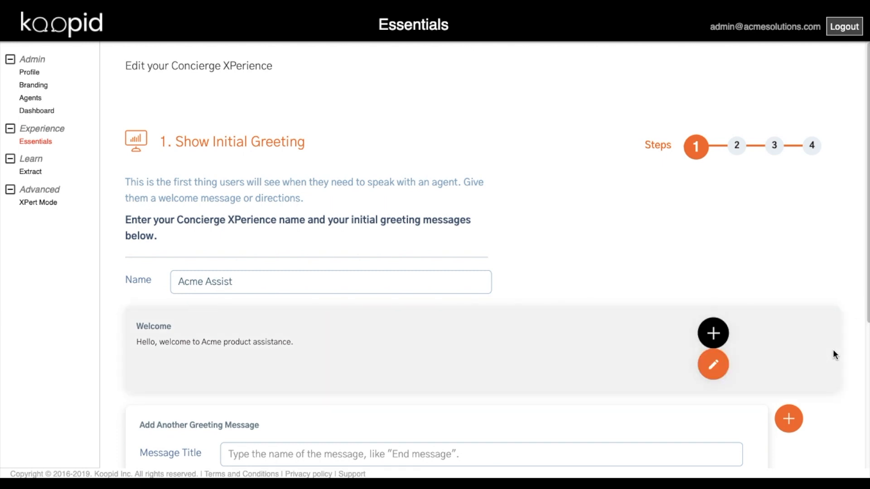
pyautogui.scroll(-3, 833, 350)
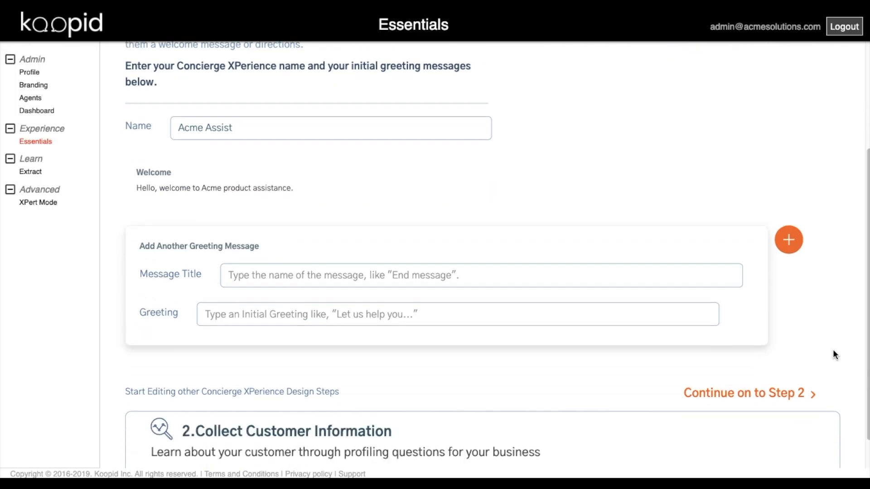
pyautogui.click(451, 449)
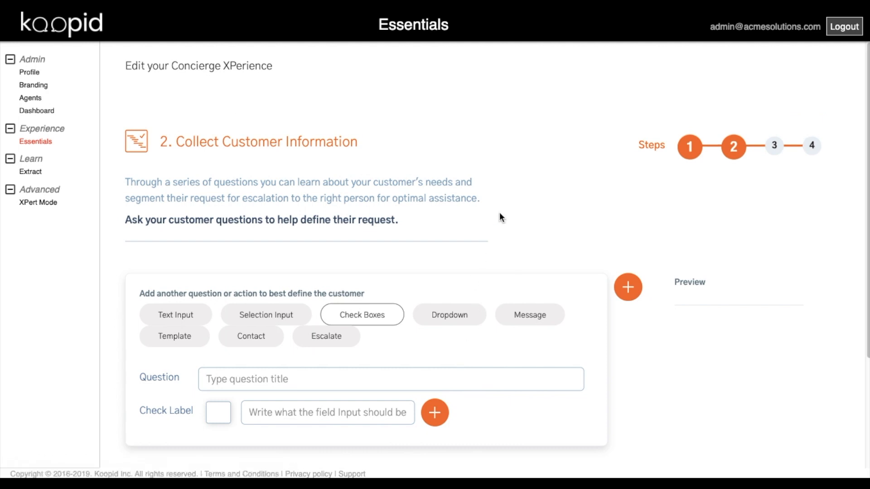
# - Create a selection question 'Are you looking for' with first choice Product Suggestions
pyautogui.click(266, 316)
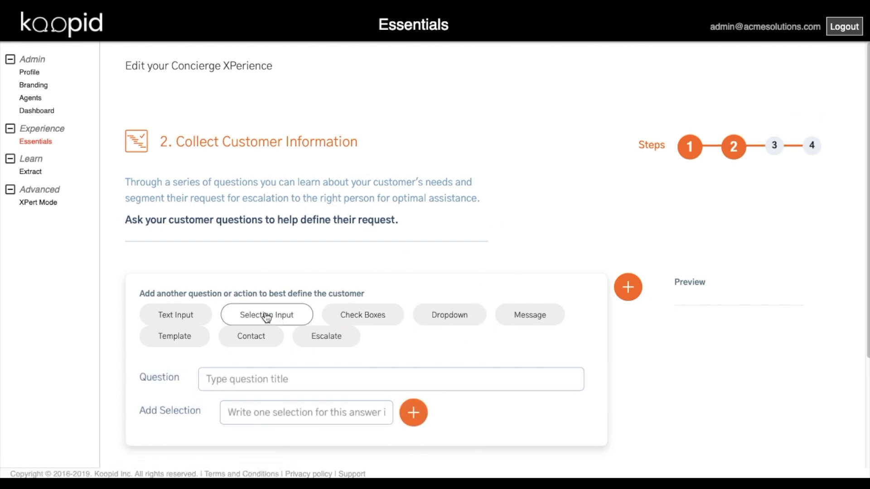
pyautogui.click(265, 379)
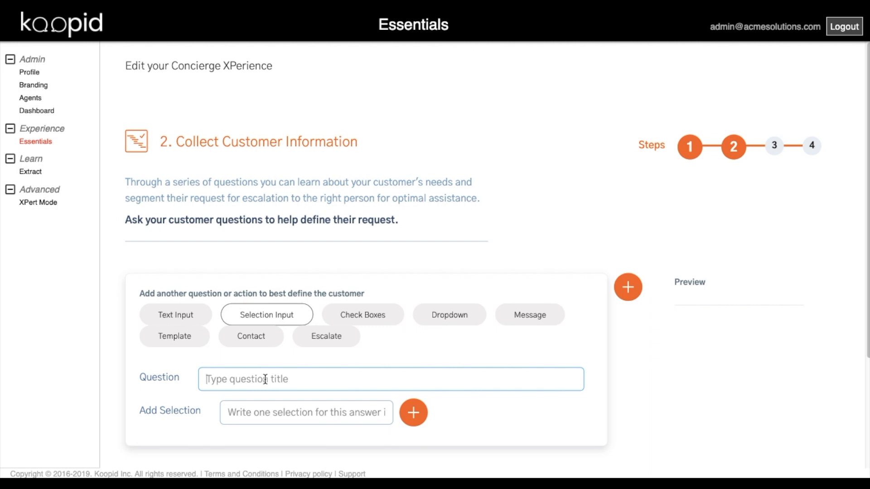
pyautogui.write('Are')
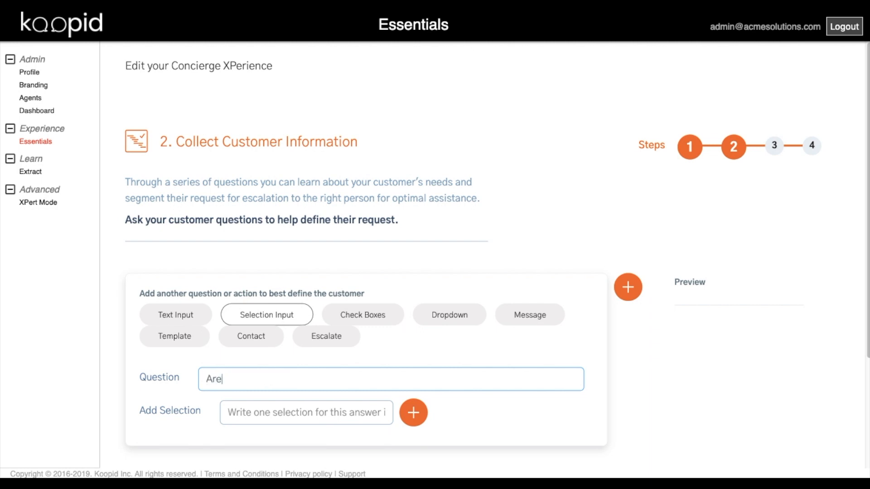
pyautogui.write(' you looking for...')
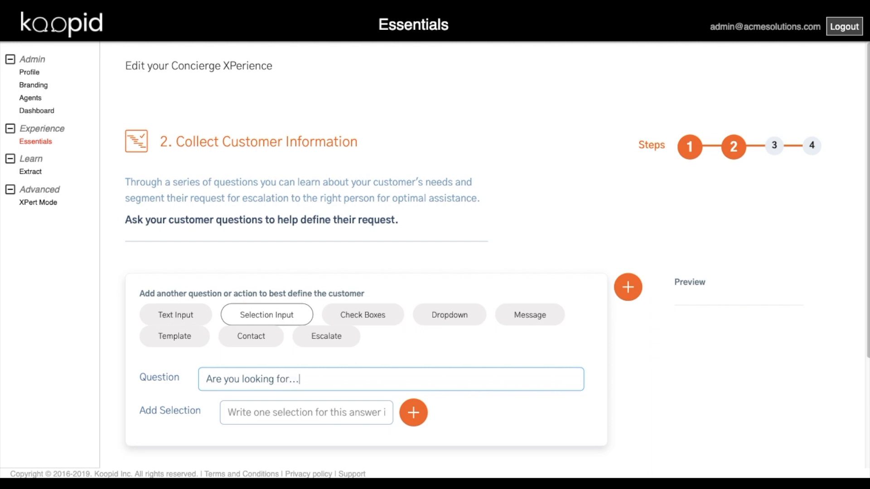
pyautogui.click(274, 412)
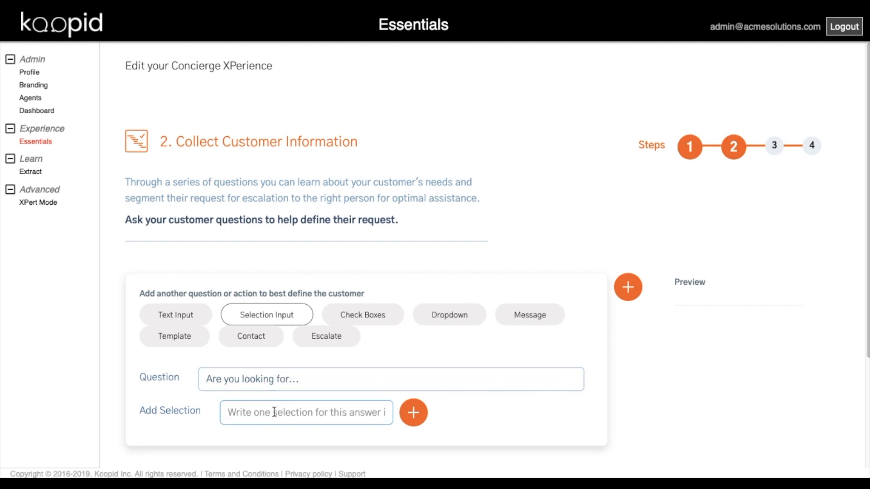
pyautogui.write('Product Suggest')
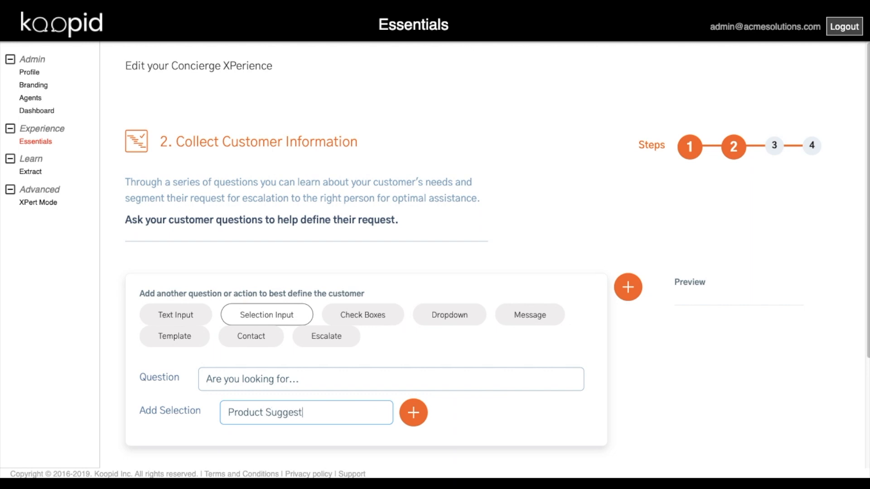
pyautogui.write('ions')
# - Add the choices Return, Payment Help and Something Else, then save the question
pyautogui.click(414, 412)
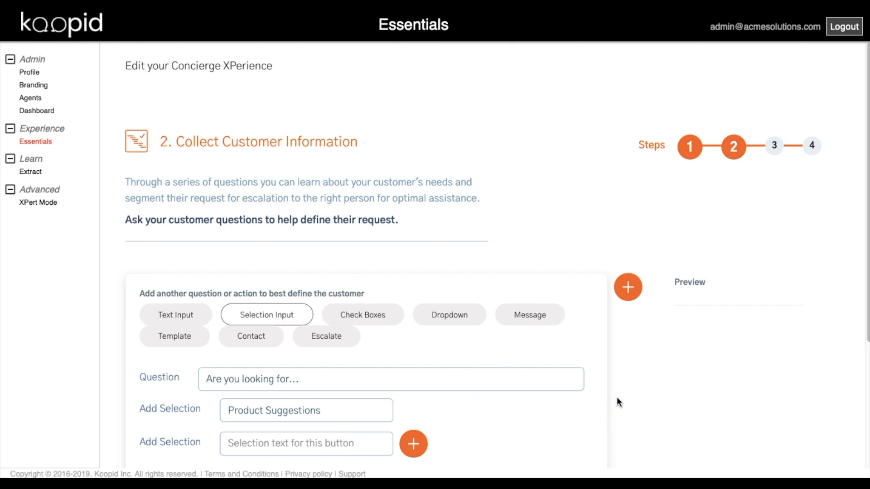
pyautogui.scroll(-3, 618, 402)
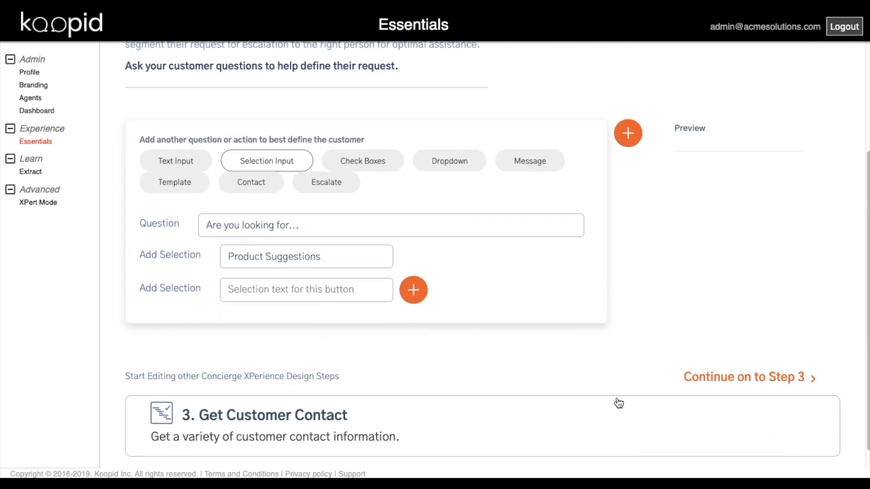
pyautogui.scroll(-1, 618, 401)
pyautogui.click(344, 272)
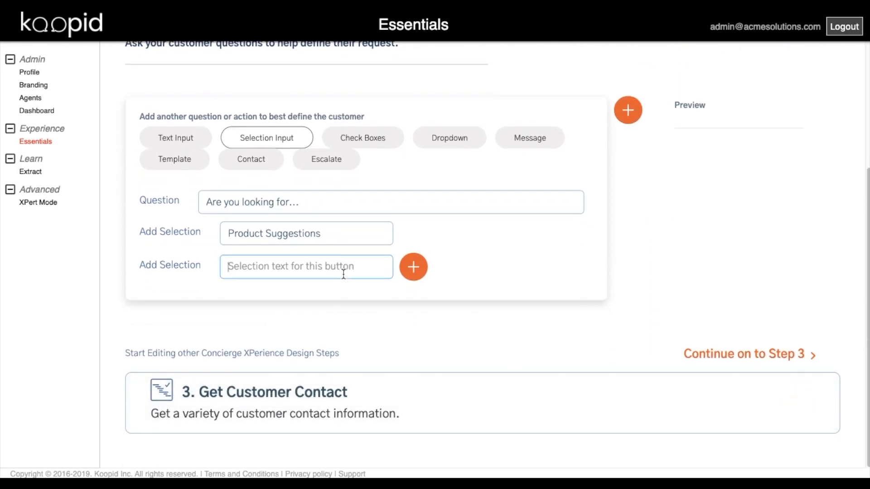
pyautogui.write('Re')
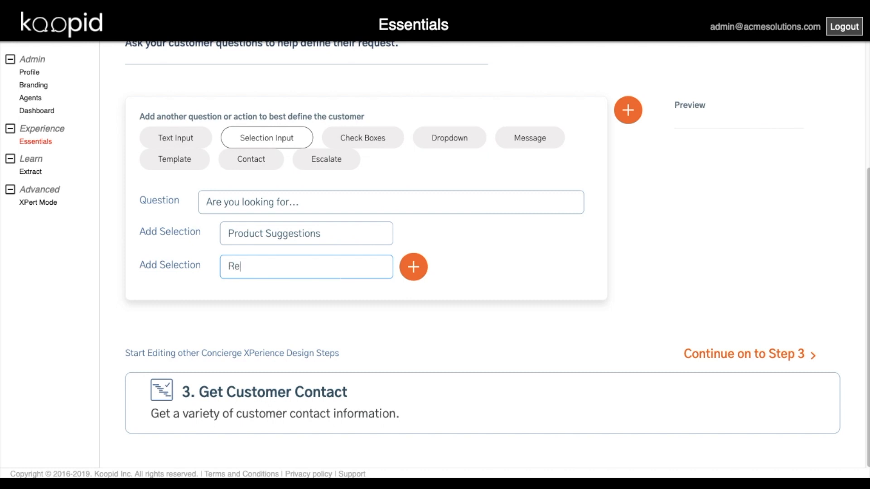
pyautogui.write('turns')
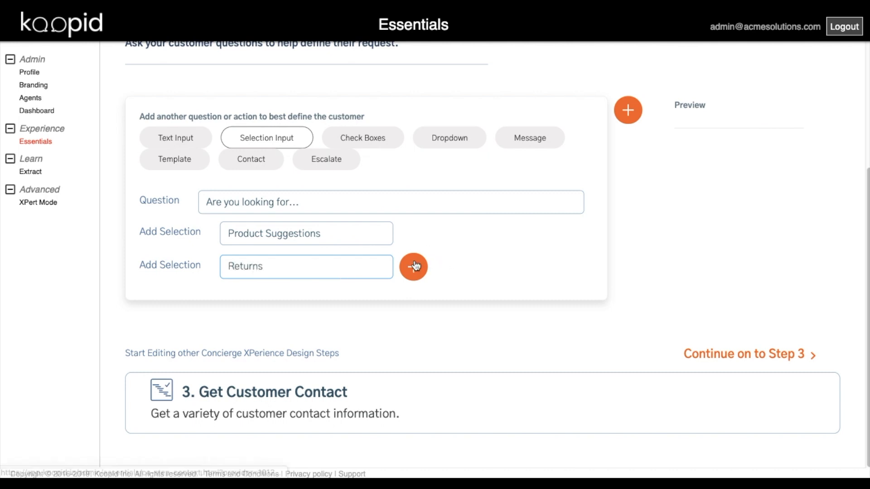
pyautogui.click(413, 266)
pyautogui.click(326, 301)
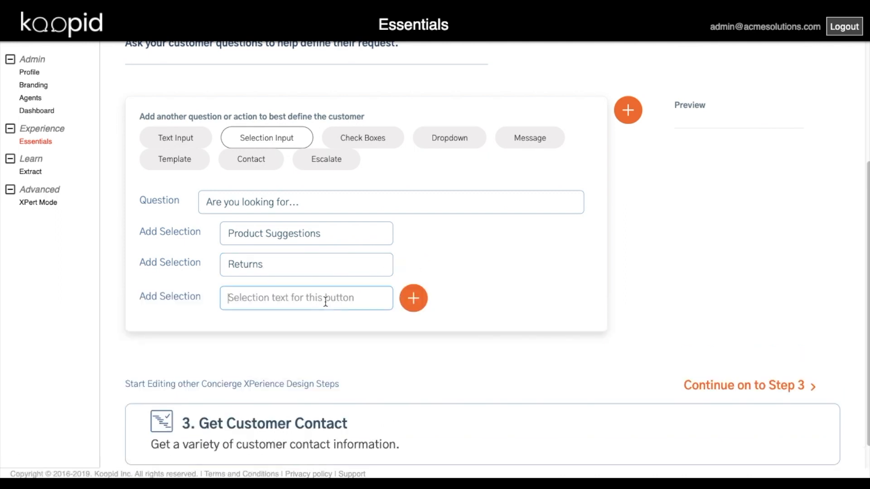
pyautogui.write('P')
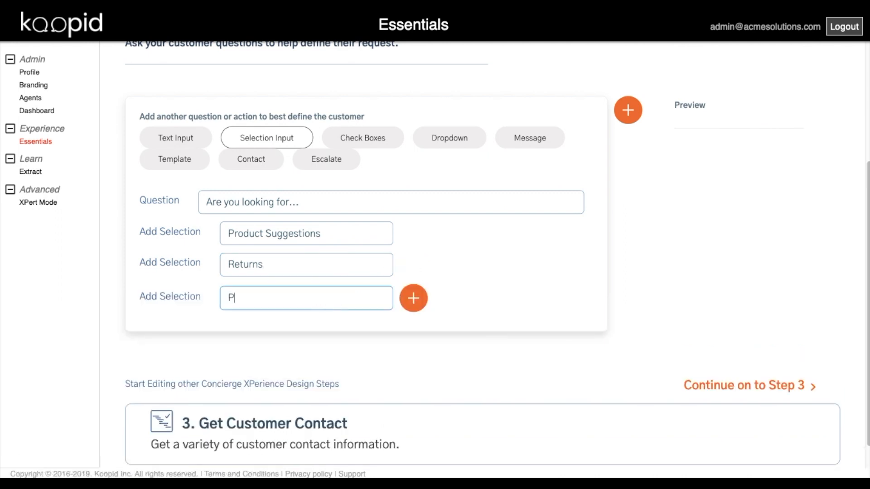
pyautogui.write('ayment Help')
pyautogui.click(408, 308)
pyautogui.click(350, 330)
pyautogui.write('Something')
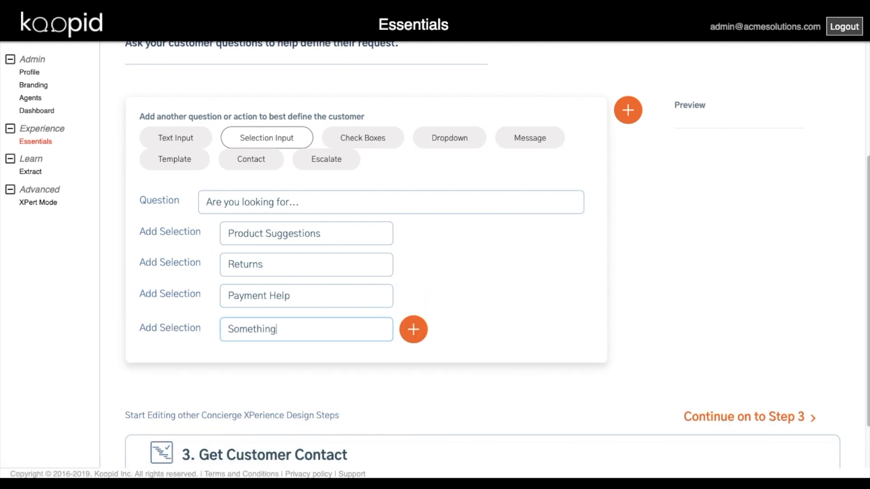
pyautogui.write(' Else')
pyautogui.click(628, 111)
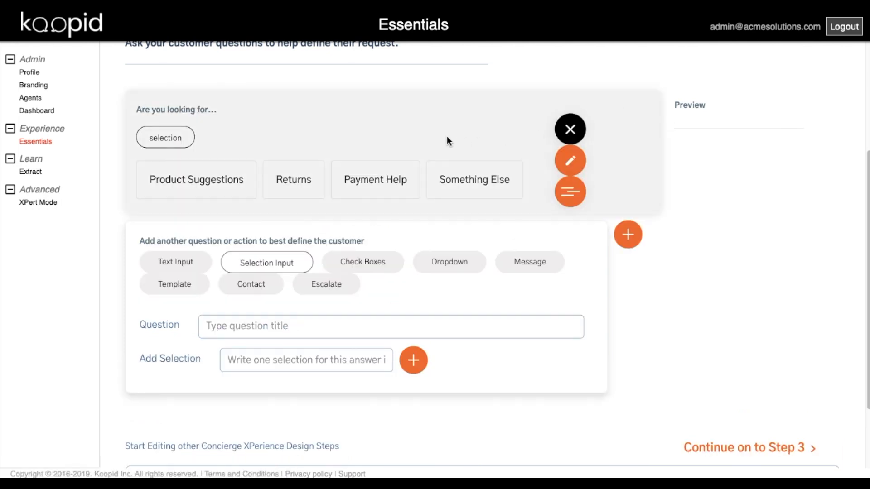
# - Under Product Suggestions, start a check-box question 'What activities do you enjoy?' with Hiking
pyautogui.click(205, 188)
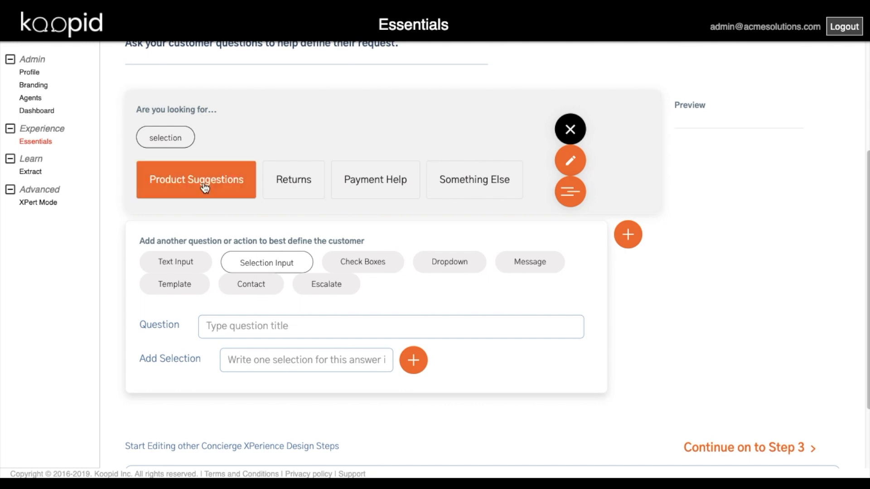
pyautogui.click(360, 268)
pyautogui.click(269, 330)
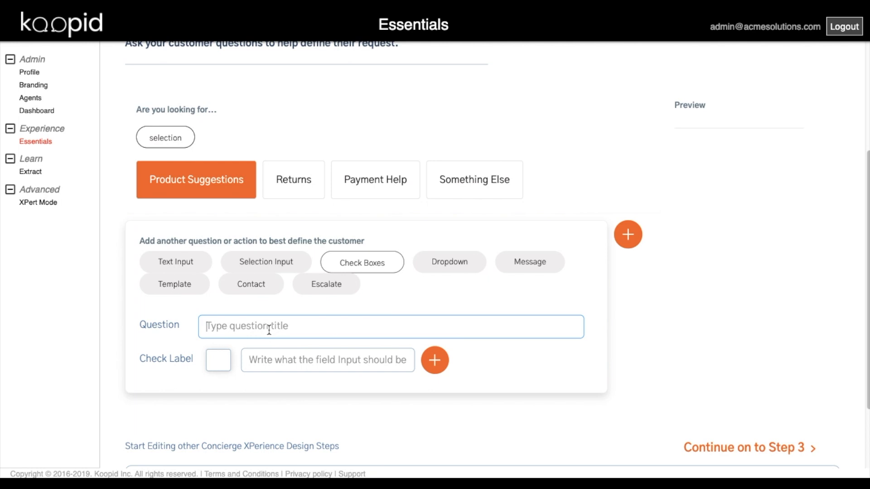
pyautogui.write('What activities do you enjoy?')
pyautogui.click(283, 361)
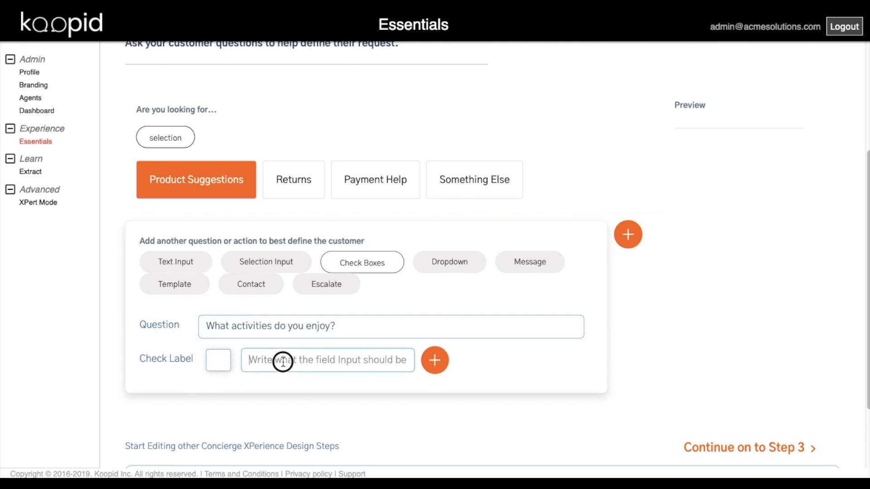
pyautogui.write('Hiking')
# - Add the options Biking, Skiing, Camping and Other, then save the activities question
pyautogui.click(435, 361)
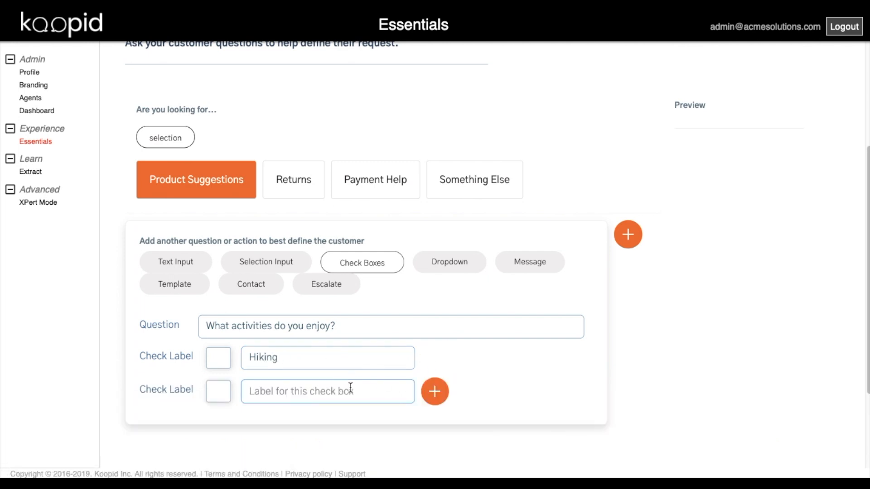
pyautogui.write('Biking')
pyautogui.click(434, 391)
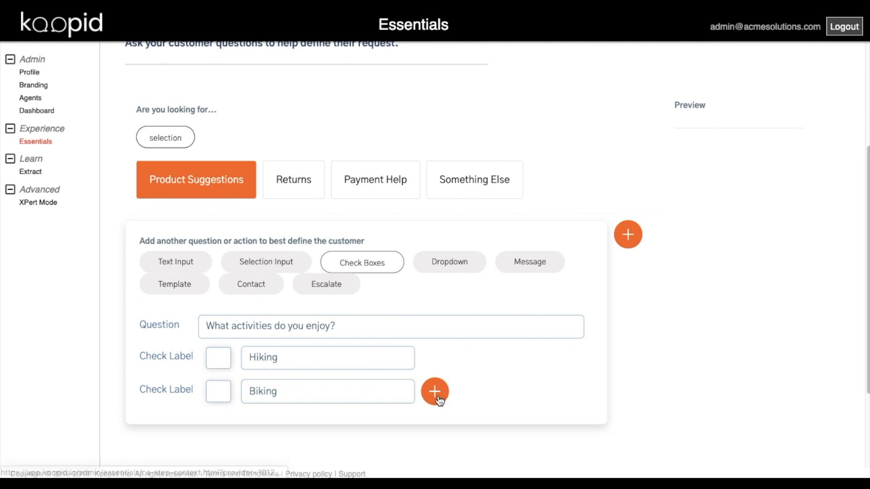
pyautogui.write('Skiing')
pyautogui.click(435, 423)
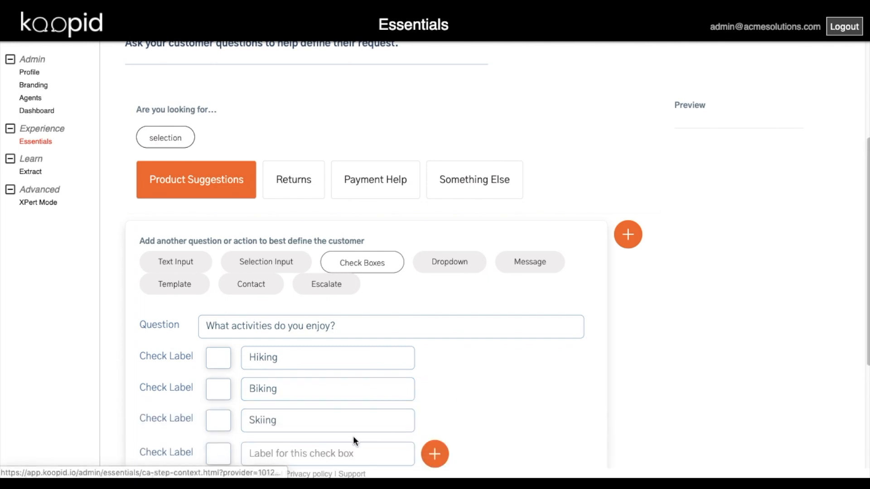
pyautogui.write('Camping')
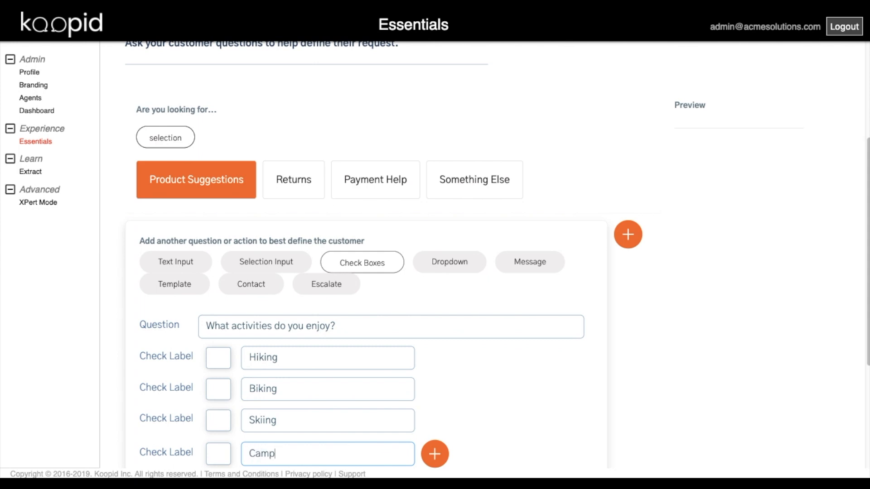
pyautogui.click(621, 416)
pyautogui.scroll(-3, 622, 416)
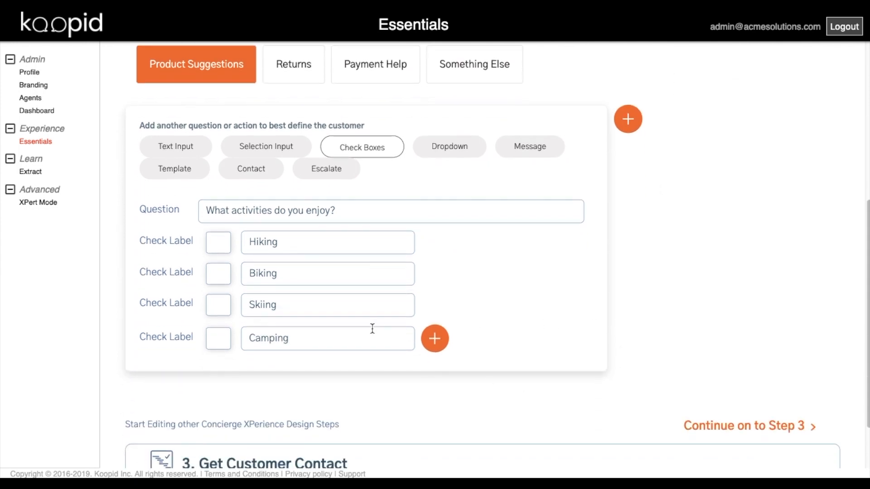
pyautogui.click(434, 338)
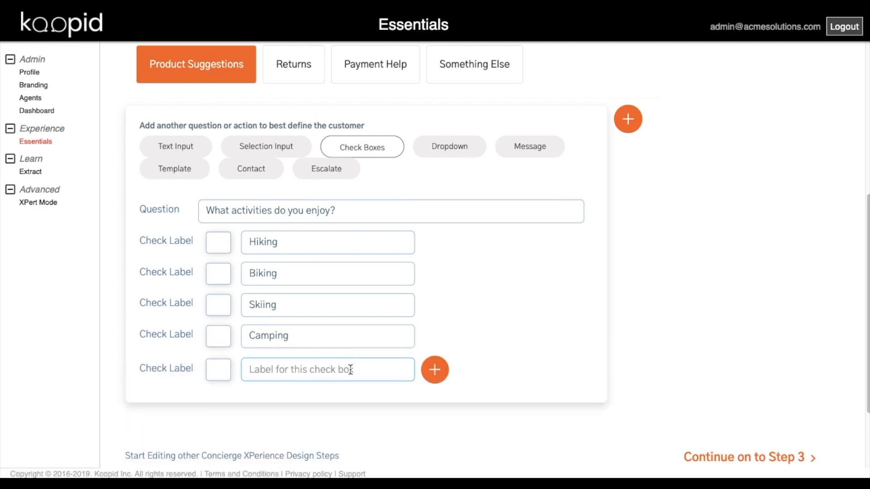
pyautogui.write('Other')
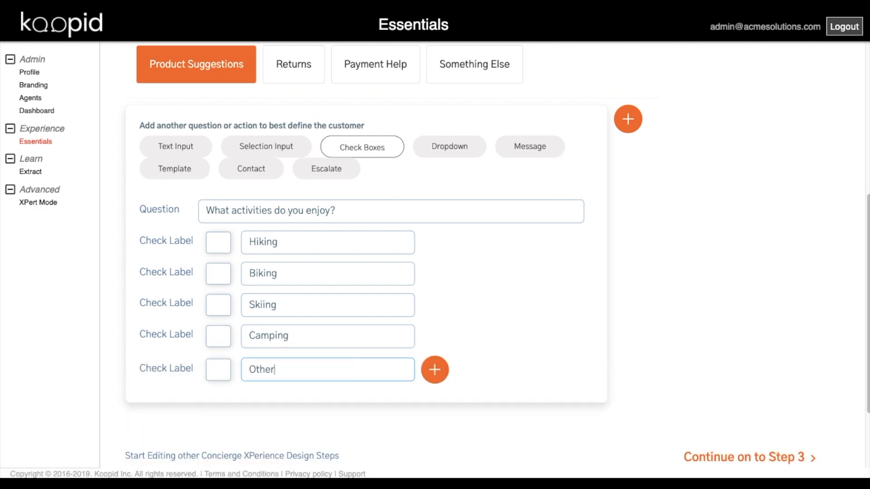
pyautogui.click(628, 120)
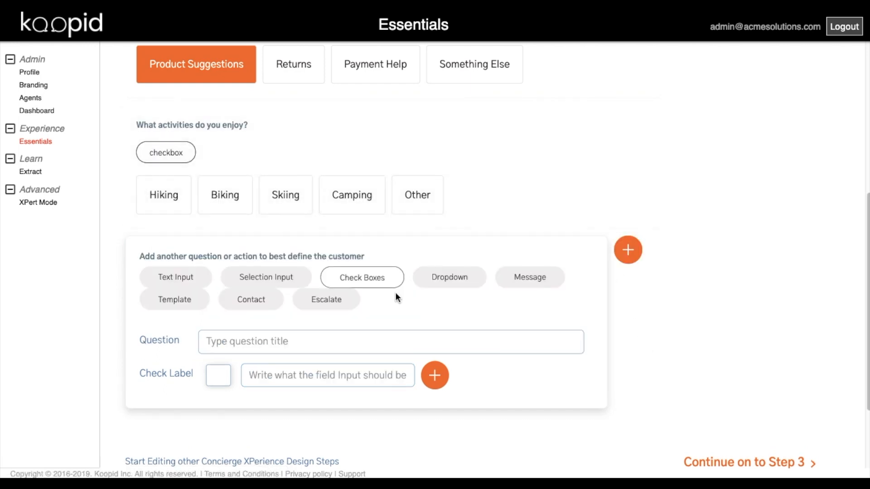
# - Add a Contact step using the Default Contact group after the activities question
pyautogui.click(257, 305)
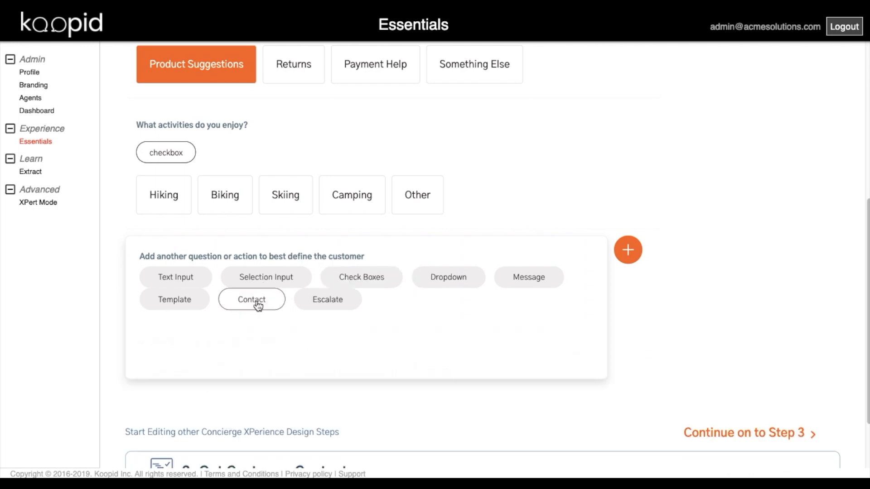
pyautogui.click(293, 344)
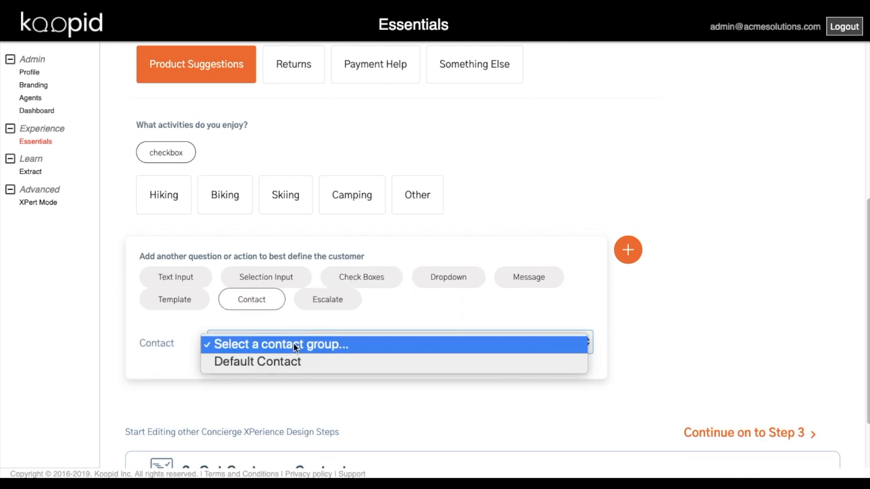
pyautogui.click(296, 361)
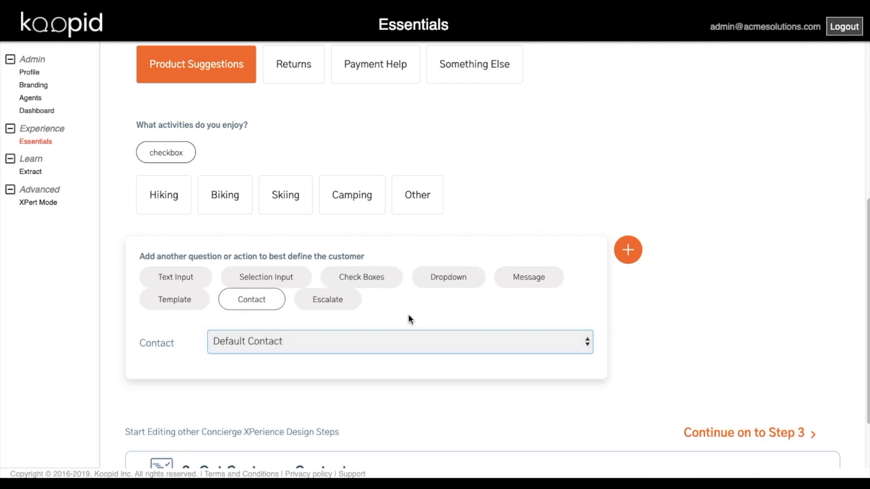
pyautogui.click(627, 250)
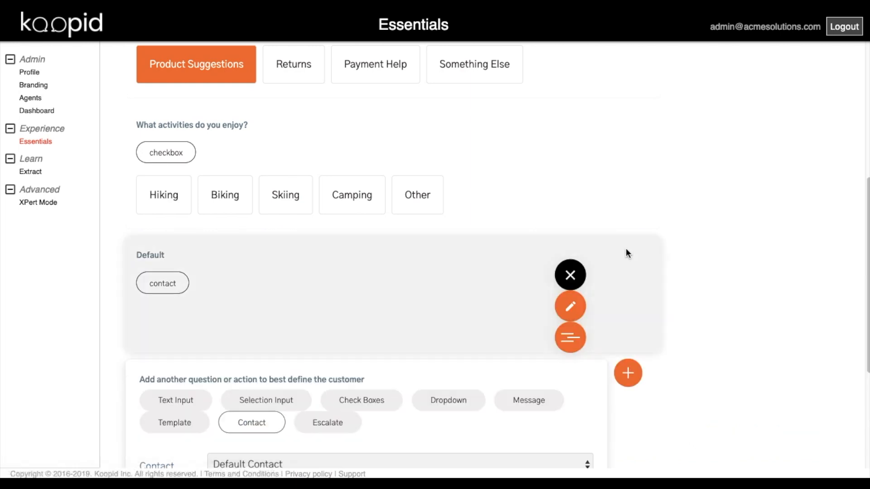
# - Add an Escalate step with the Default option after the contact step
pyautogui.scroll(-2, 698, 351)
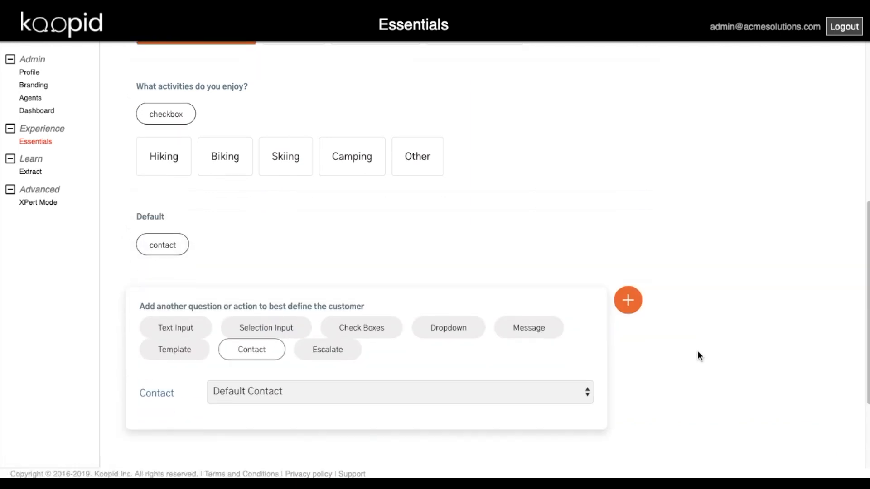
pyautogui.click(328, 317)
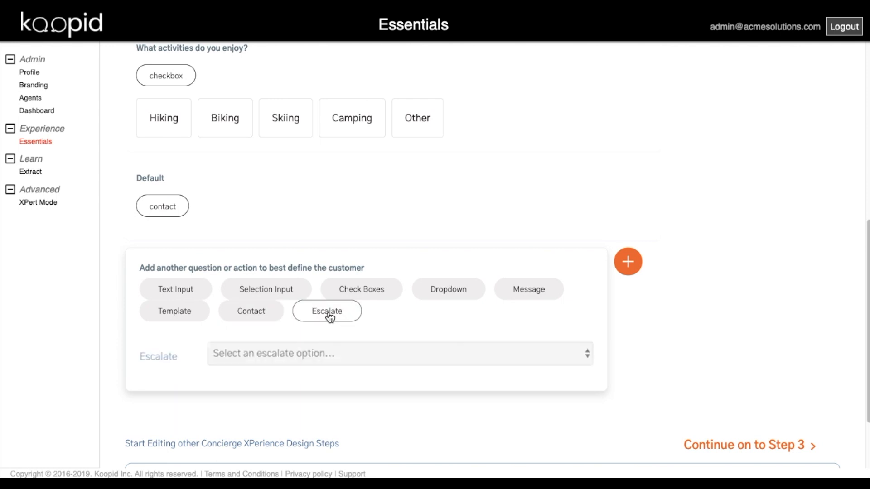
pyautogui.click(327, 352)
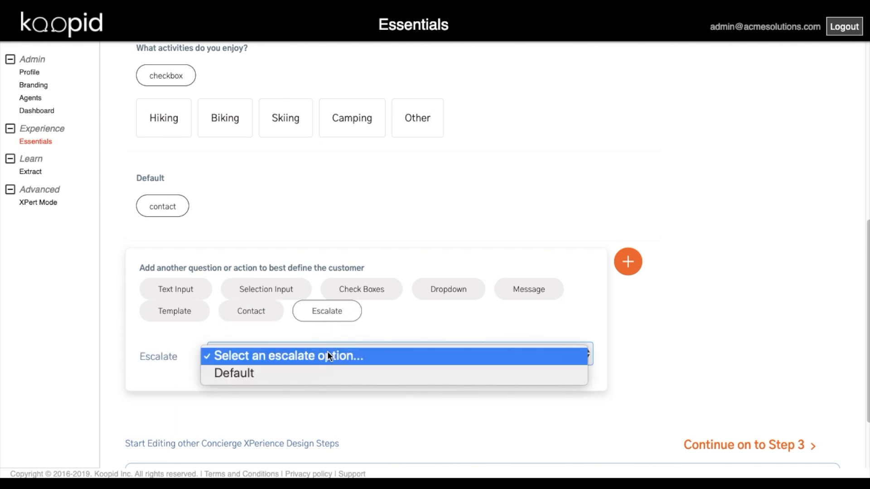
pyautogui.click(334, 378)
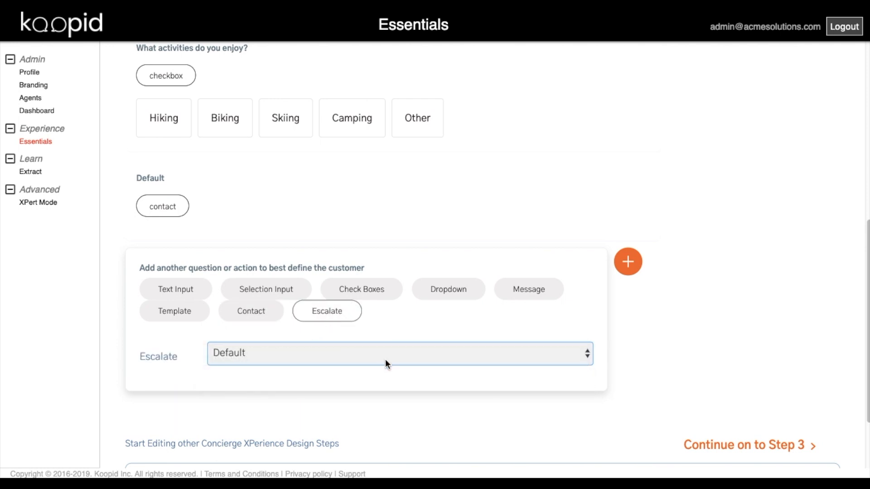
pyautogui.click(628, 266)
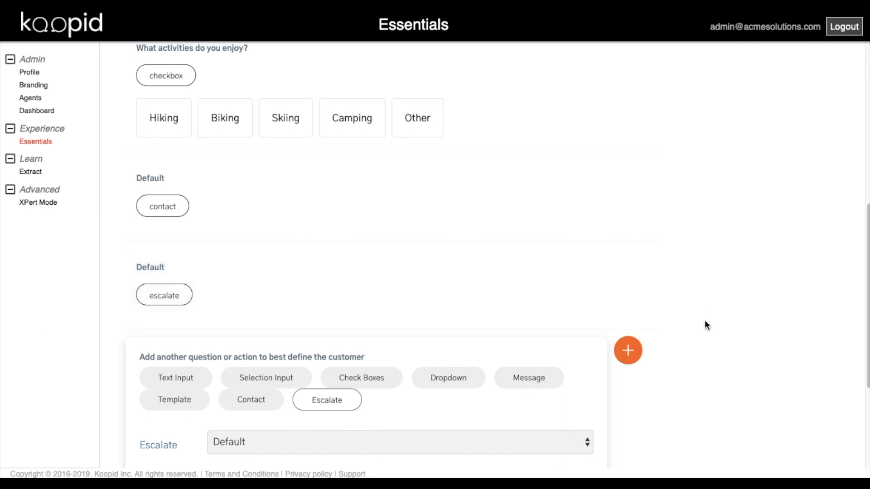
pyautogui.scroll(4, 706, 319)
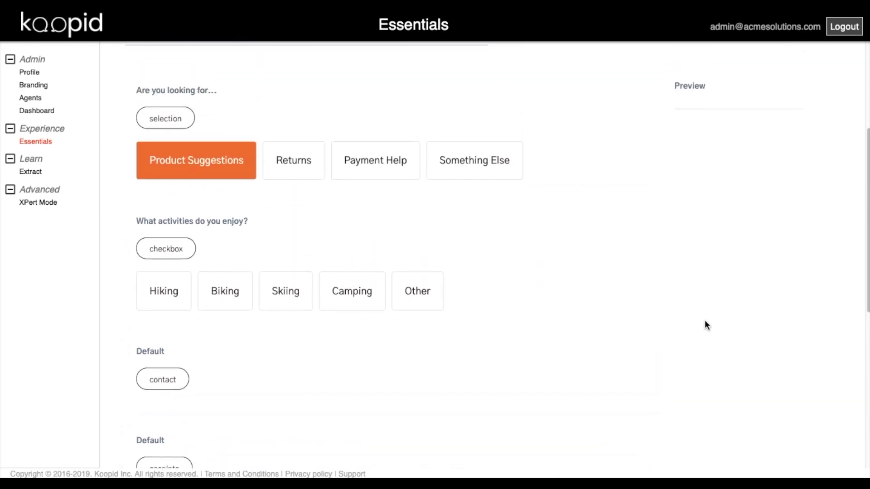
# - Under Returns, start a selection question 'What item are you returning?' with New Product
pyautogui.click(297, 160)
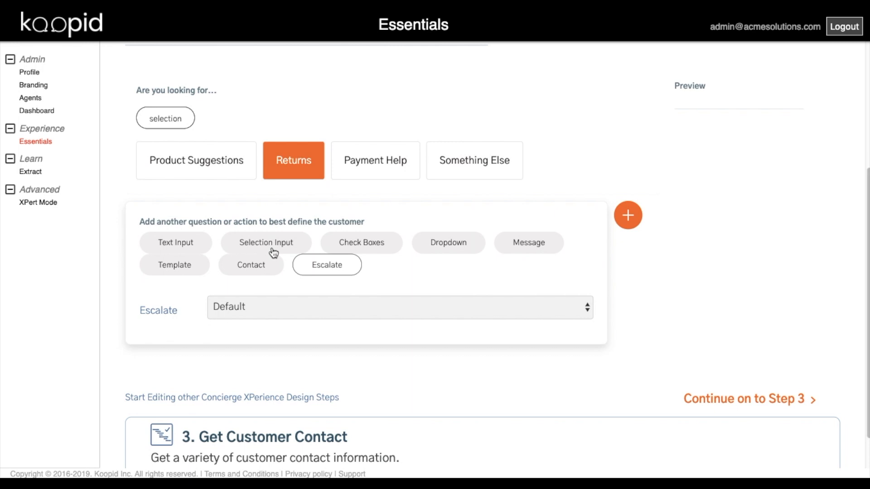
pyautogui.click(276, 245)
pyautogui.click(289, 311)
pyautogui.write('What it')
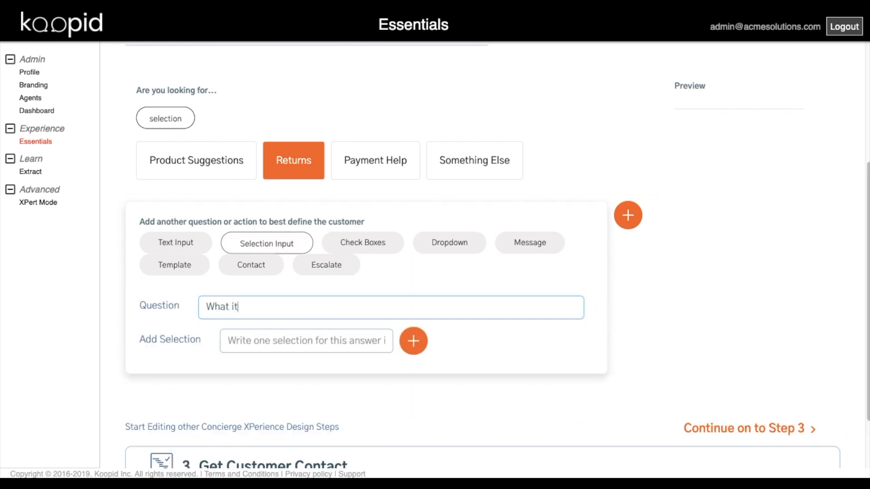
pyautogui.write('em are you returning?')
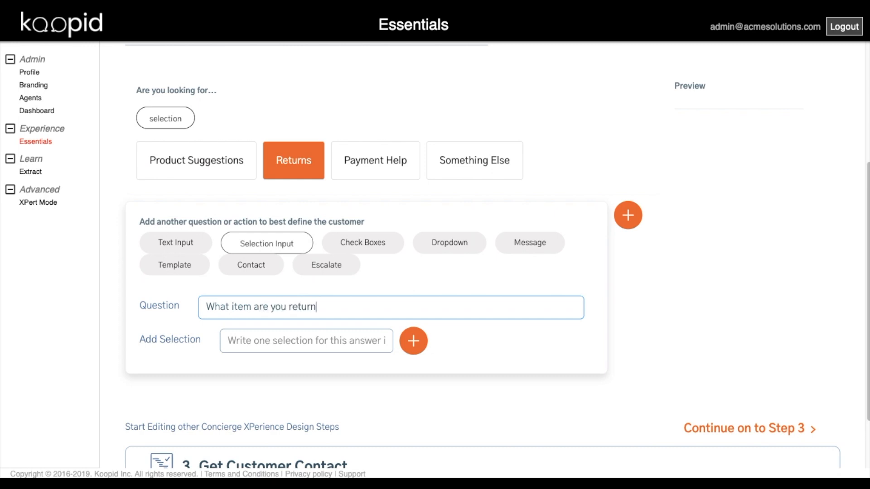
pyautogui.click(289, 341)
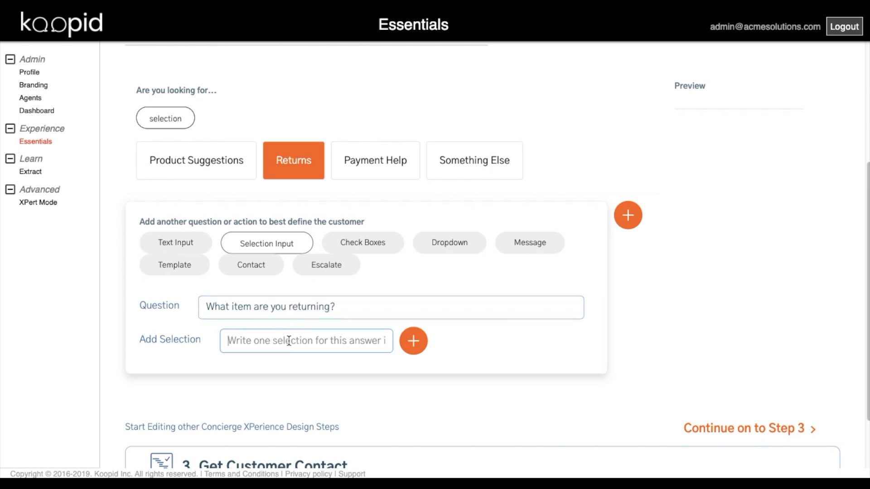
pyautogui.write('New Product')
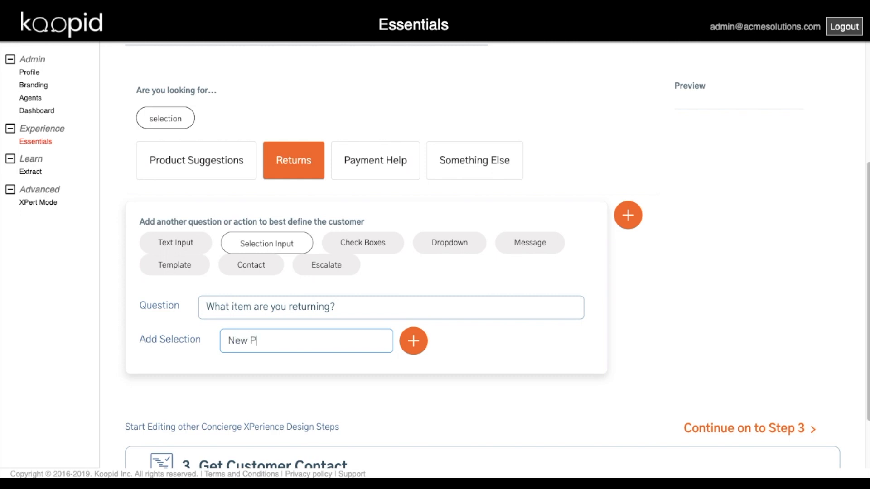
# - Add the choices Used Product and Something Else, then save the returned-item question
pyautogui.click(413, 341)
pyautogui.click(334, 372)
pyautogui.write('Us')
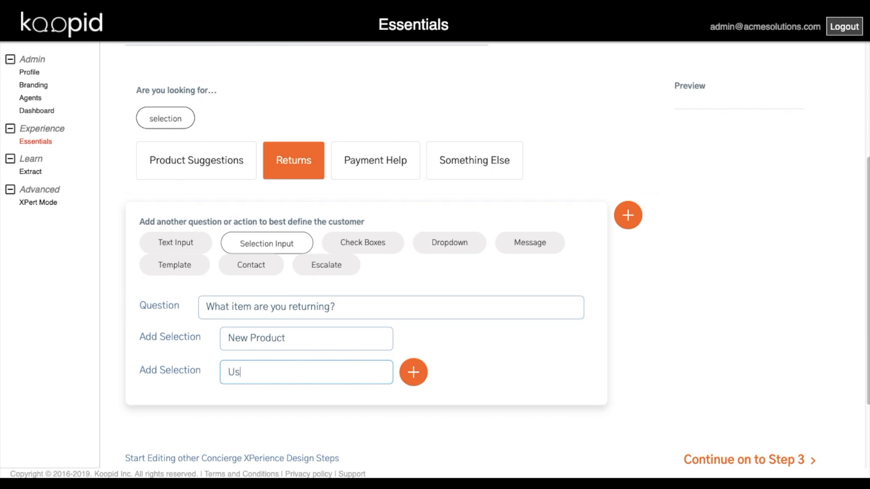
pyautogui.write('ed Product')
pyautogui.click(414, 372)
pyautogui.click(347, 400)
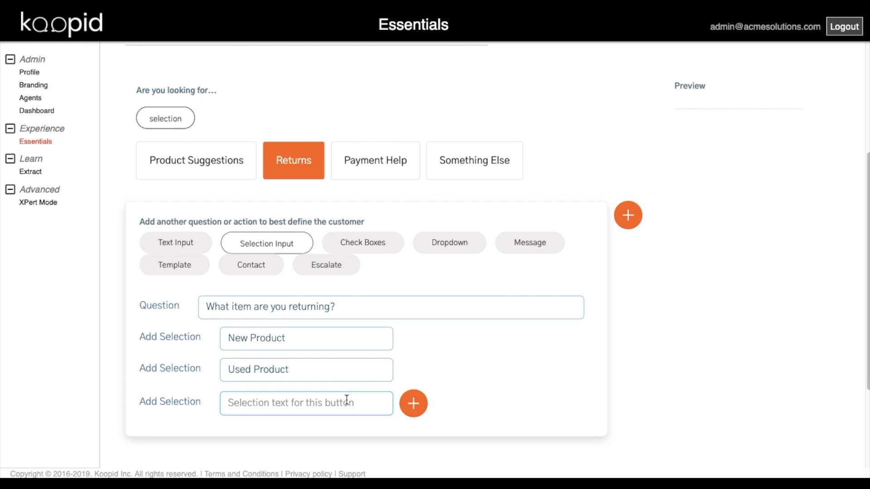
pyautogui.write('Something Else')
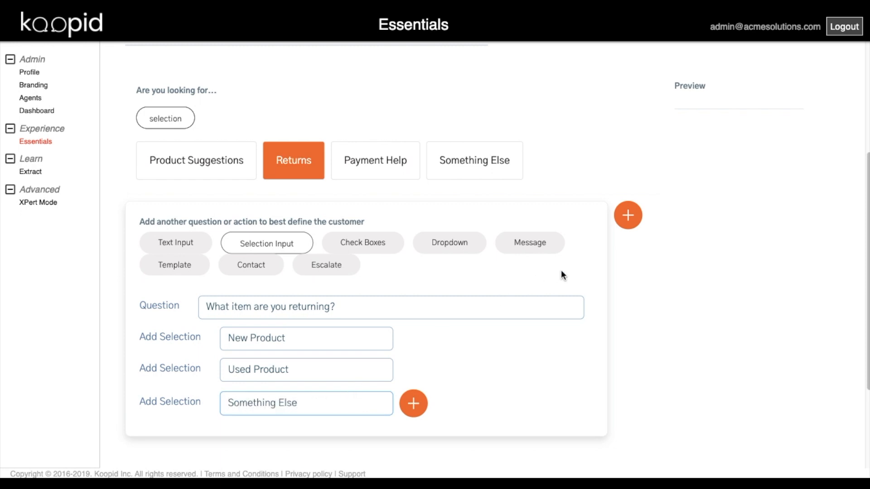
pyautogui.click(628, 215)
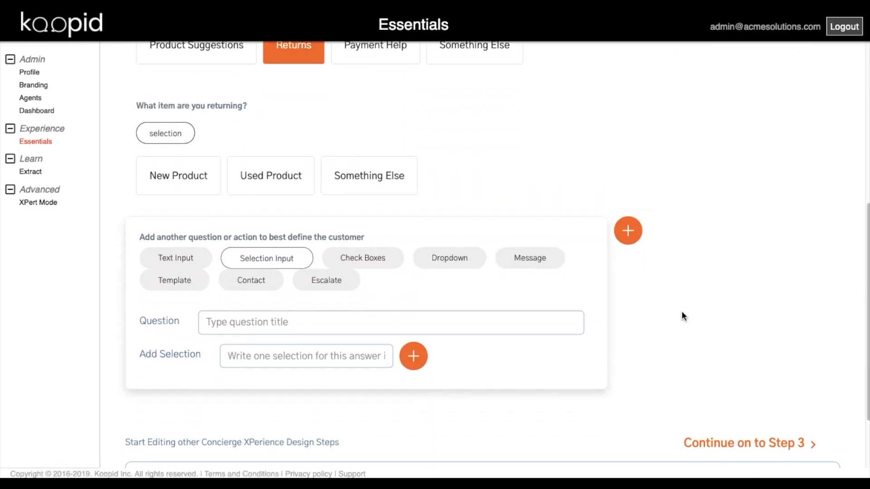
# - Add a Default Contact step to the Returns path, followed by an Escalate step
pyautogui.click(252, 241)
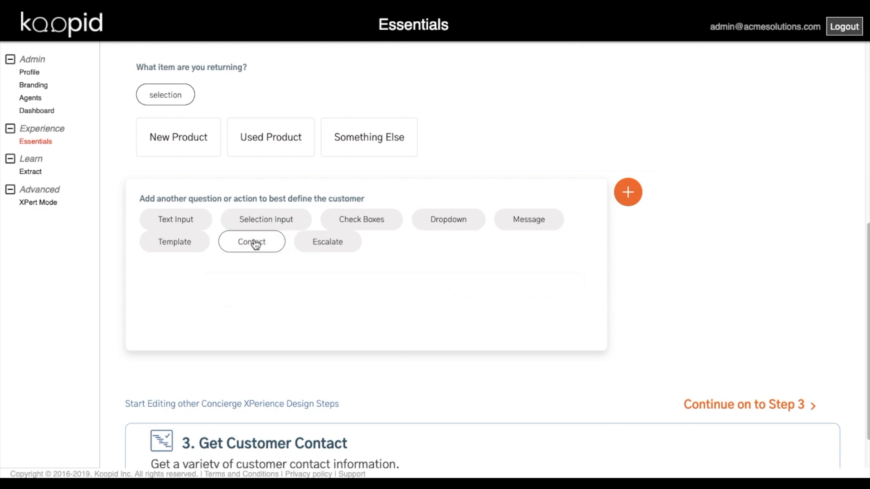
pyautogui.click(288, 286)
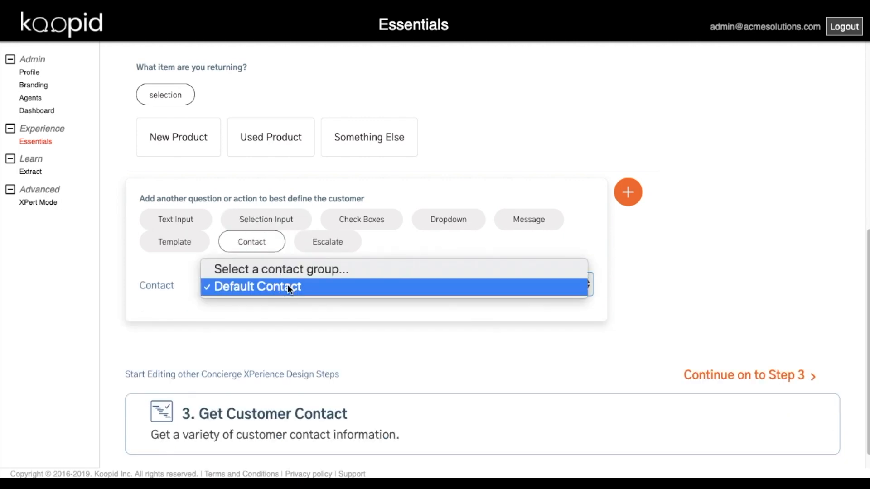
pyautogui.click(287, 284)
pyautogui.click(626, 191)
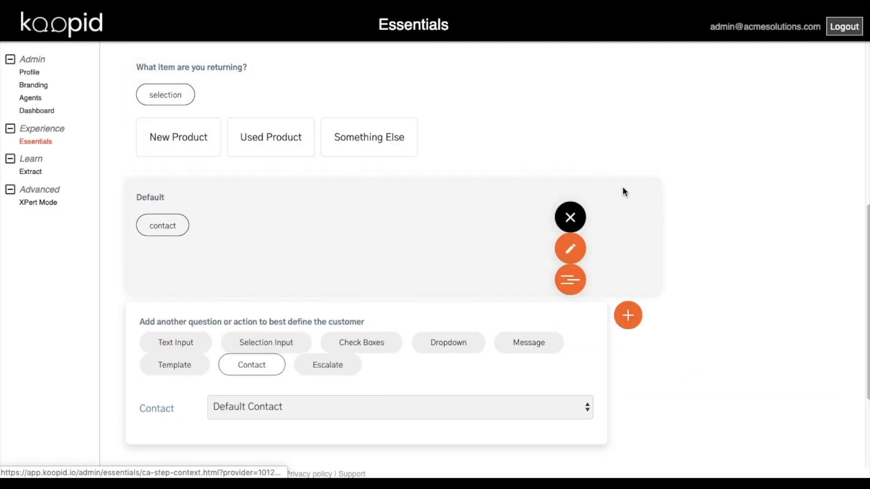
pyautogui.click(326, 336)
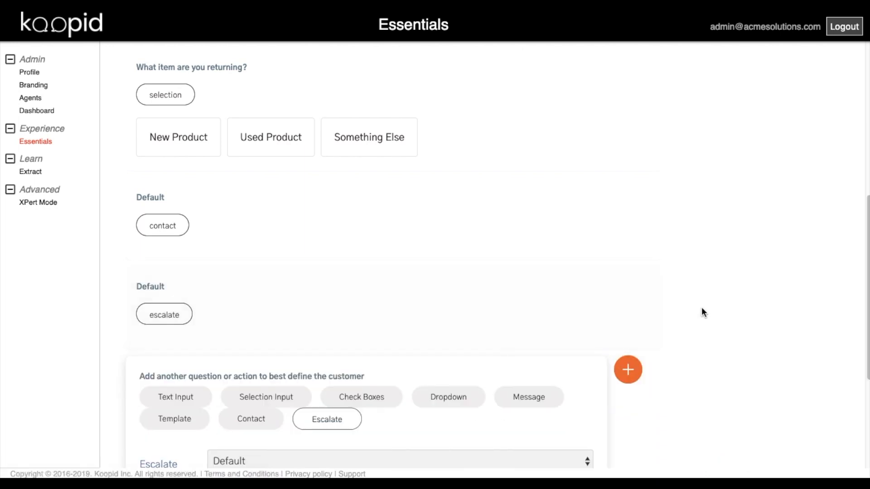
pyautogui.scroll(3, 686, 307)
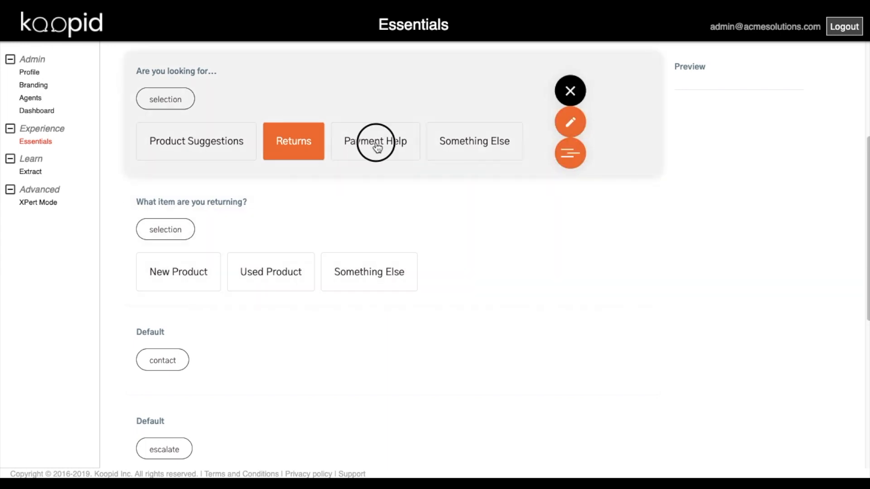
# - Under Payment Help, start a selection question 'Do you need help with...' with In Store Payment
pyautogui.click(378, 146)
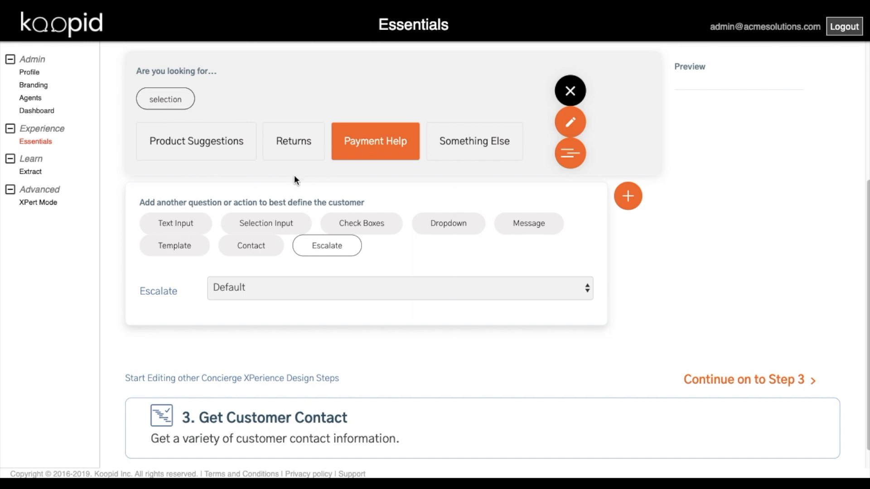
pyautogui.click(269, 228)
pyautogui.click(289, 285)
pyautogui.write('Do you ')
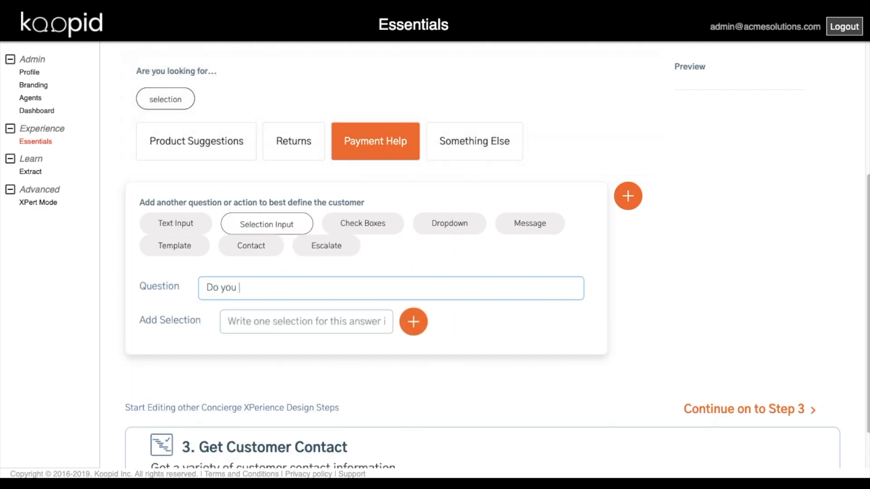
pyautogui.write('need help with')
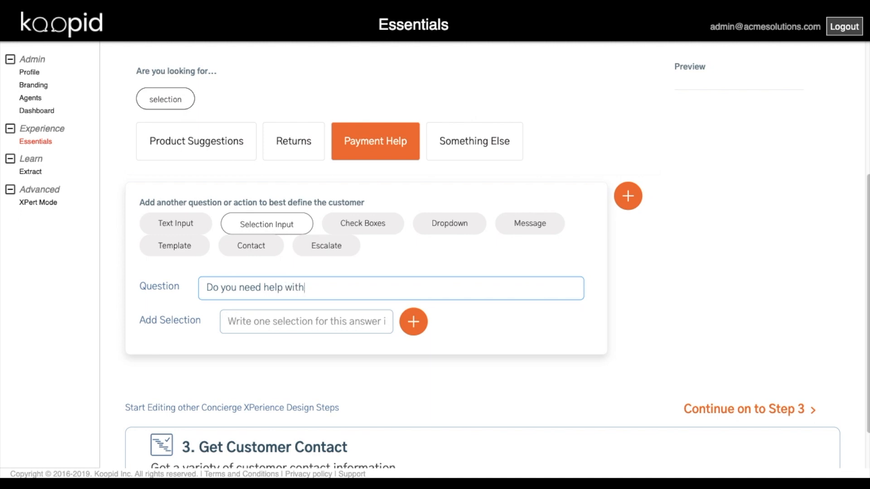
pyautogui.write('...')
pyautogui.click(297, 319)
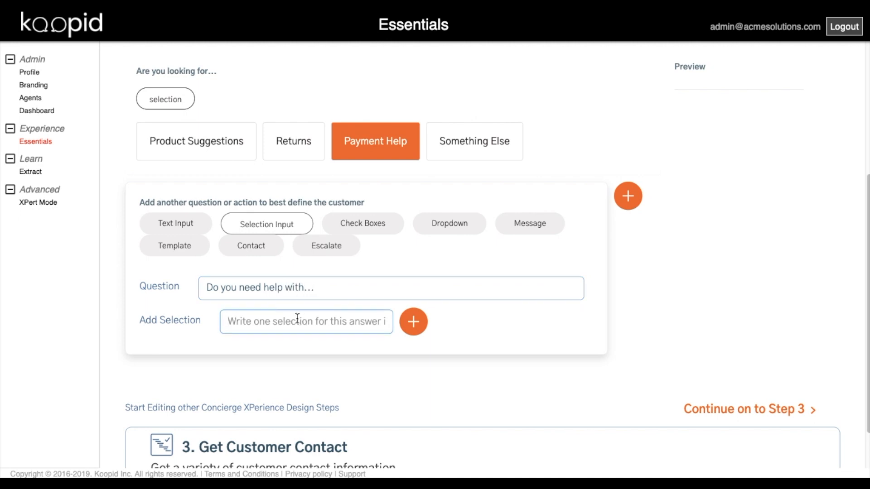
pyautogui.write('In S')
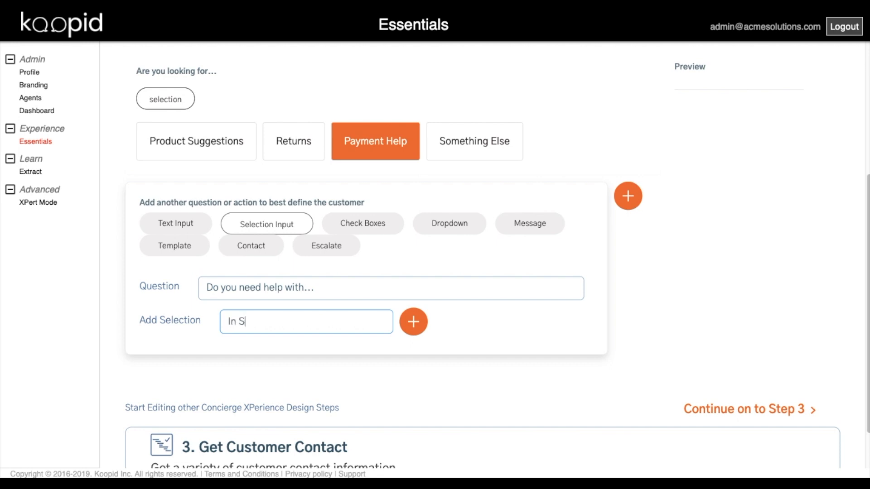
pyautogui.write('tore Payment')
# - Add the choices Online Payment and Something Else, then save the question
pyautogui.click(412, 323)
pyautogui.click(323, 354)
pyautogui.write('Online Pa')
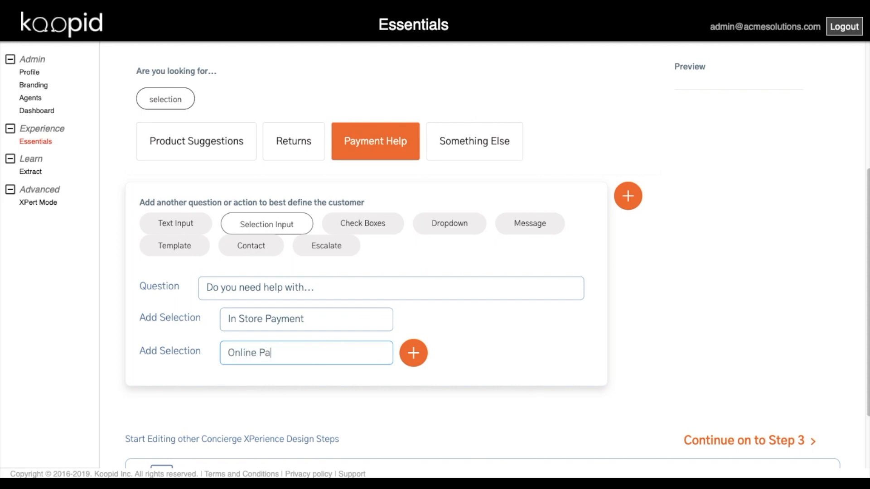
pyautogui.write('yment')
pyautogui.click(405, 361)
pyautogui.click(291, 382)
pyautogui.write('Someth')
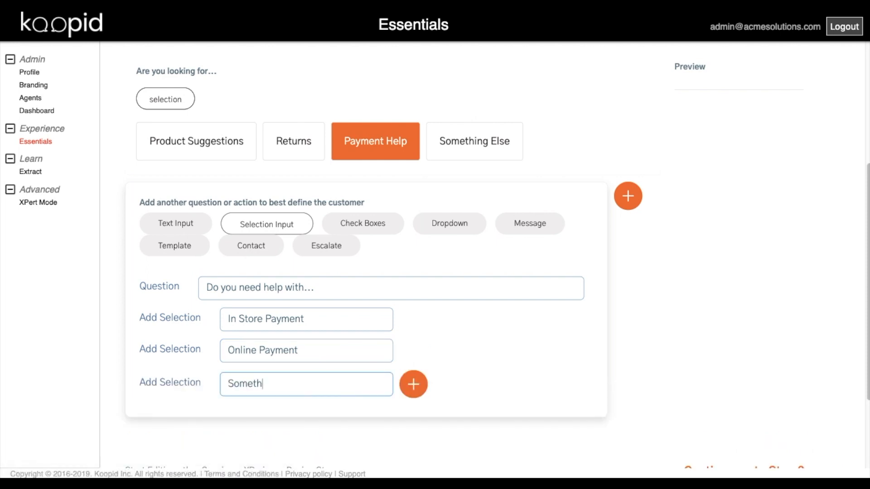
pyautogui.write('ing Else')
pyautogui.click(628, 196)
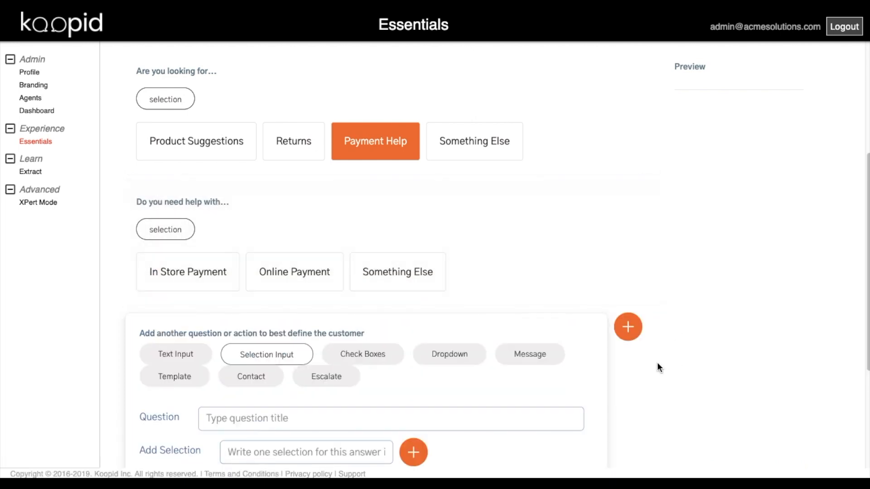
# - Append default Contact and Escalate steps to the Payment Help path
pyautogui.scroll(-5, 658, 363)
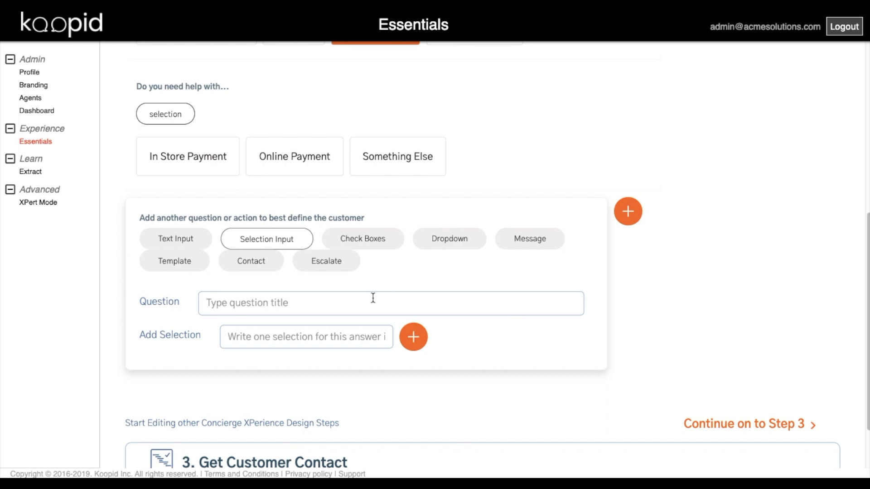
pyautogui.click(258, 265)
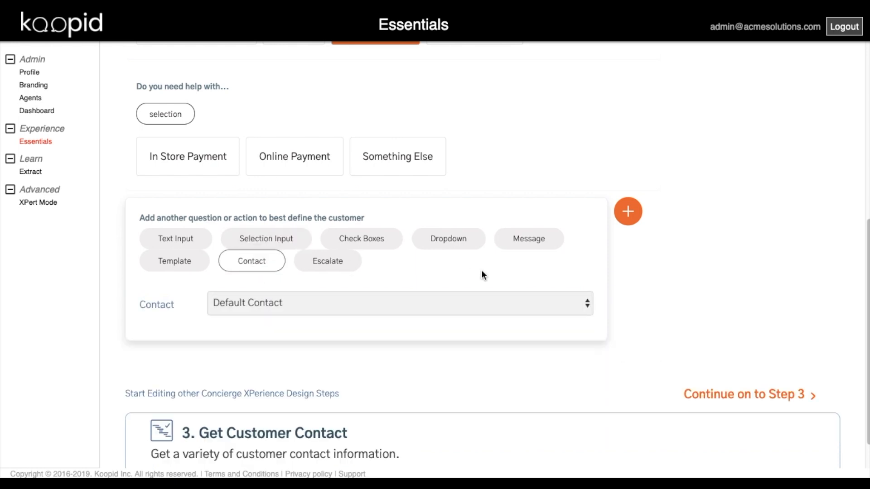
pyautogui.click(628, 211)
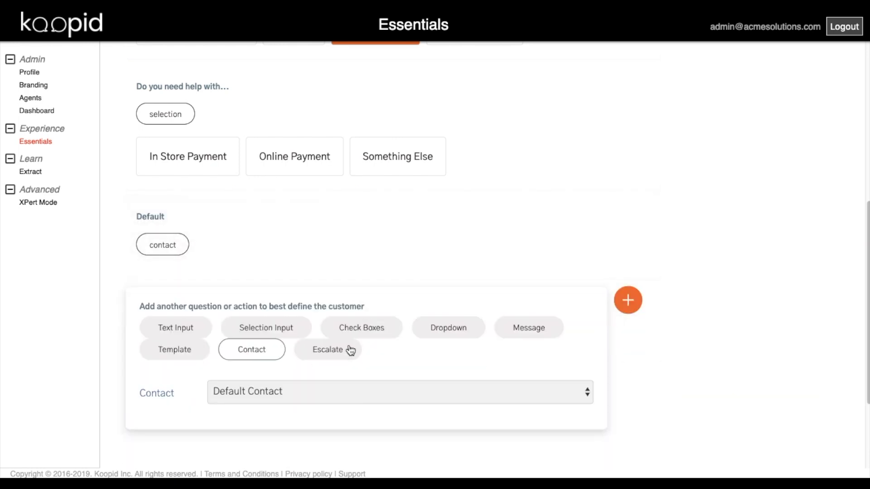
pyautogui.click(331, 353)
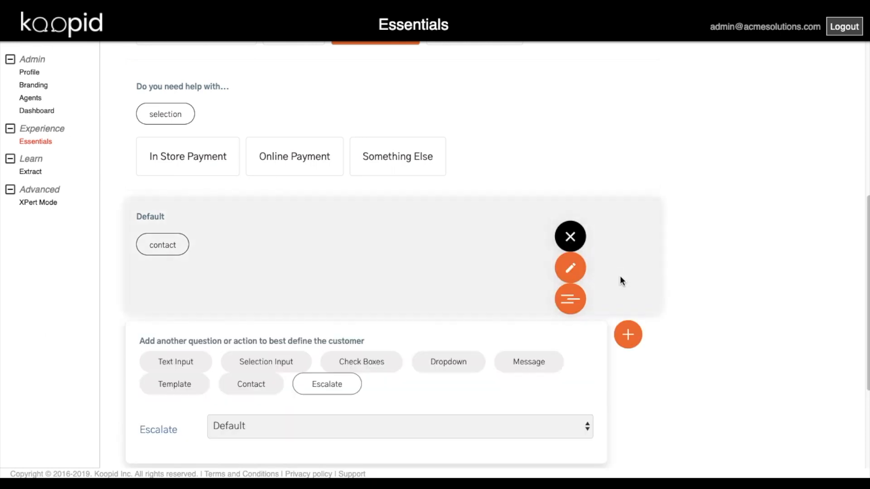
pyautogui.click(628, 301)
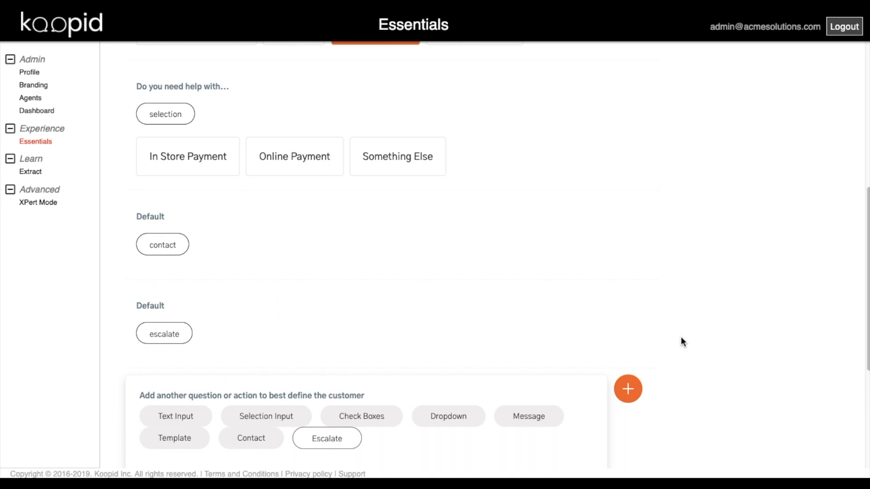
pyautogui.scroll(2, 680, 338)
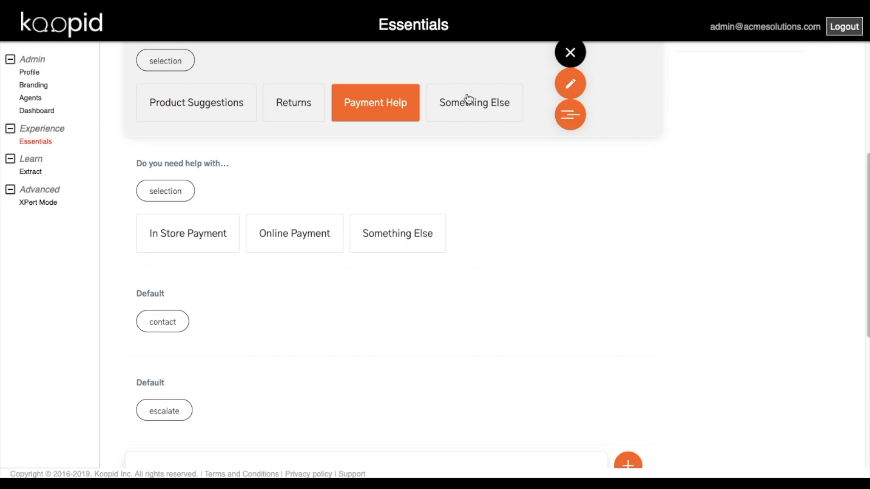
# - Give Something Else a Text Input question 'Tell us how we can help...' labelled 'Type Description Here'
pyautogui.click(467, 102)
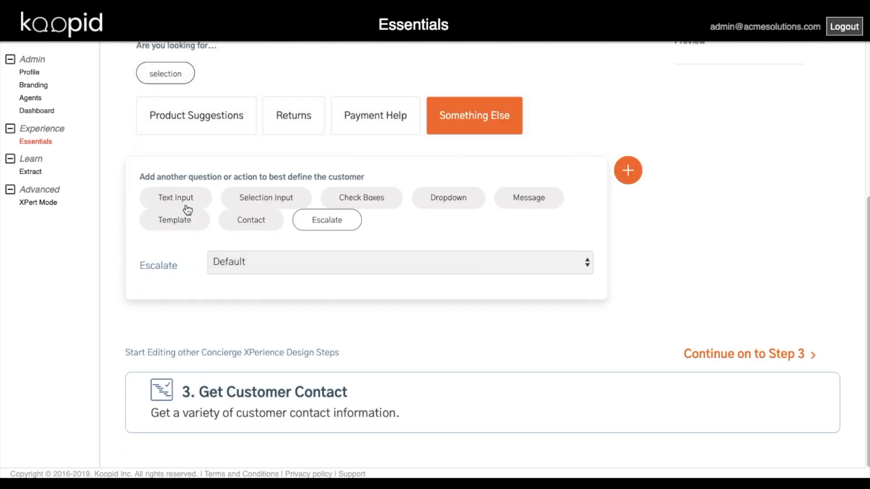
pyautogui.click(179, 198)
pyautogui.click(248, 267)
pyautogui.write('T')
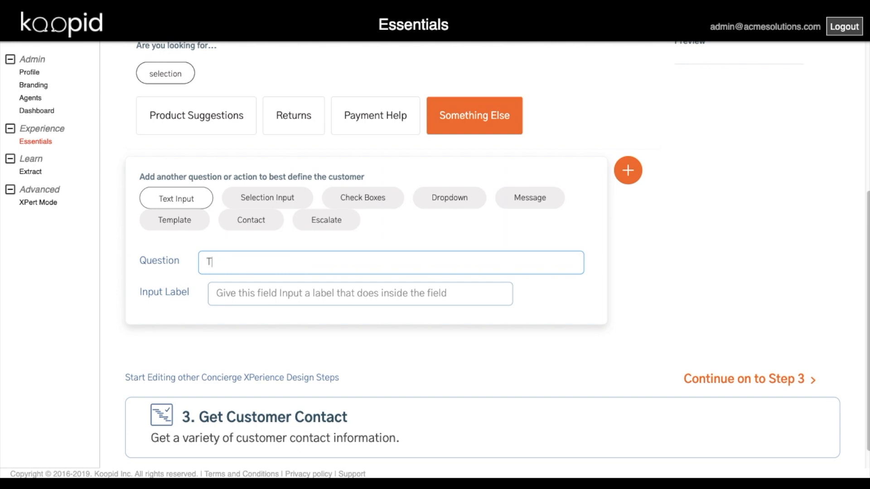
pyautogui.write('ell us how we can help')
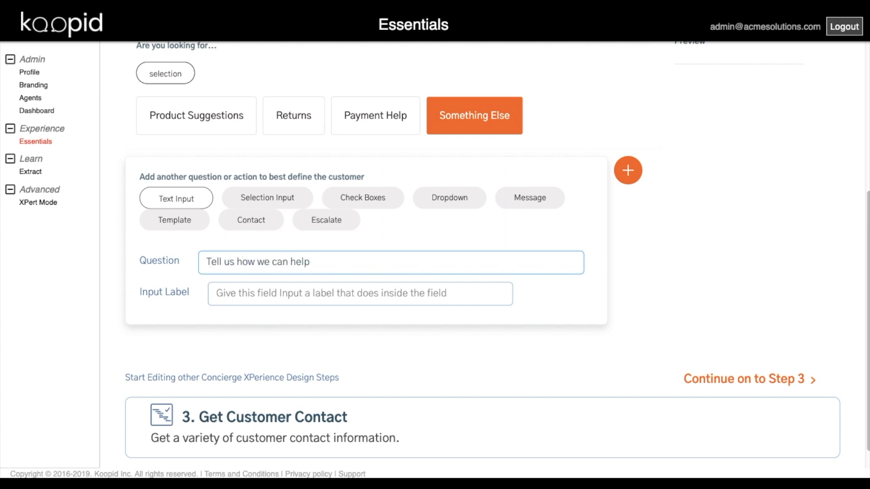
pyautogui.write('...')
pyautogui.click(274, 292)
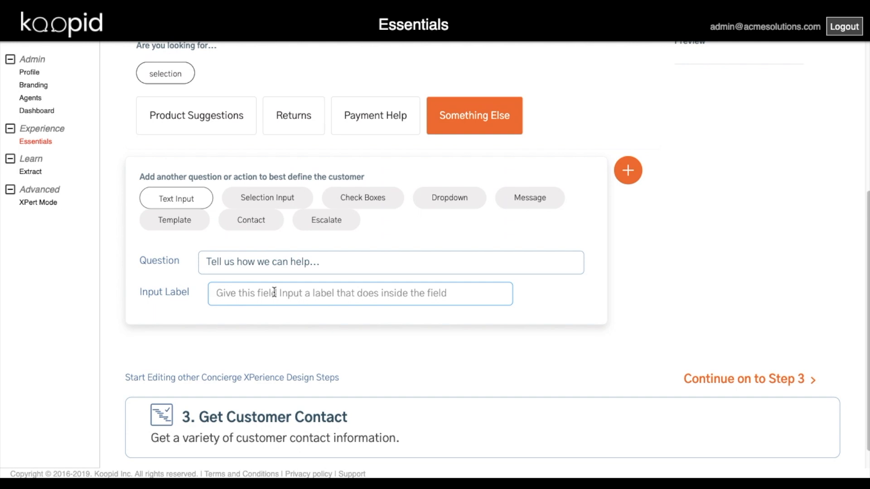
pyautogui.write('Te')
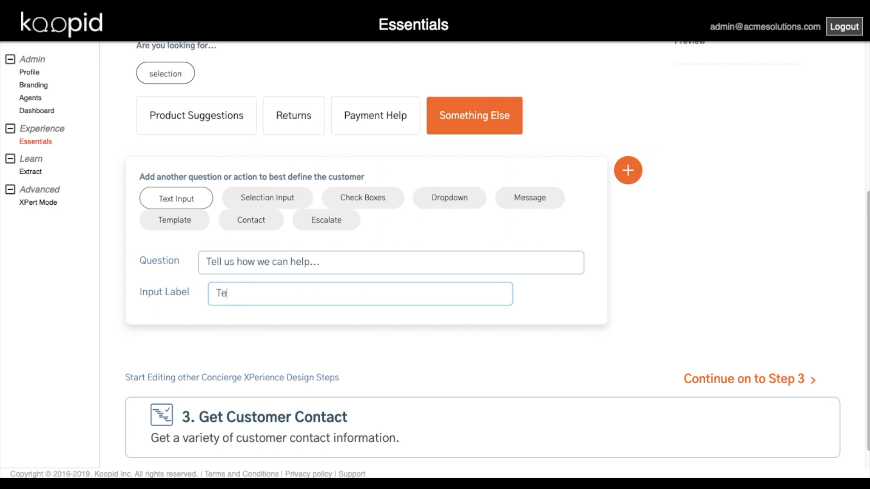
pyautogui.write('xt Descriptio')
pyautogui.press('BackSpace')
pyautogui.press('BackSpace')
pyautogui.press('BackSpace')
pyautogui.press('BackSpace')
pyautogui.press('BackSpace')
pyautogui.press('BackSpace')
pyautogui.press('BackSpace')
pyautogui.press('BackSpace')
pyautogui.press('BackSpace')
pyautogui.press('BackSpace')
pyautogui.press('BackSpace')
pyautogui.write('ype Description Here')
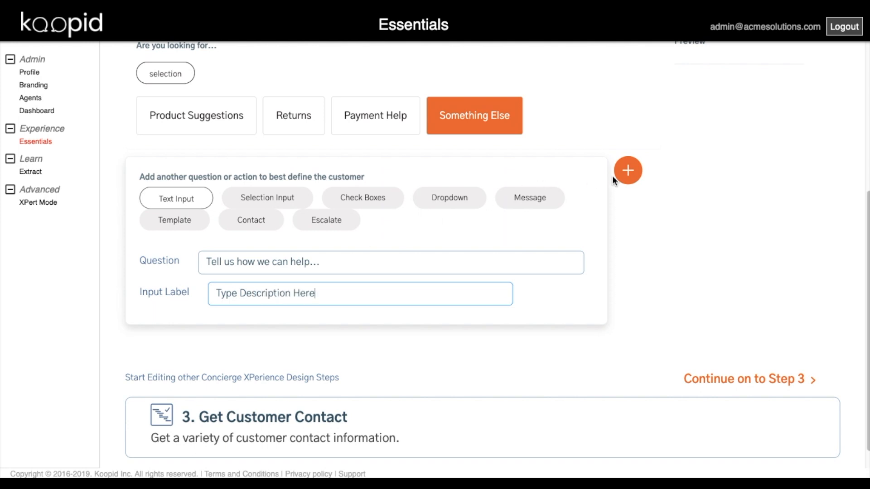
pyautogui.click(628, 171)
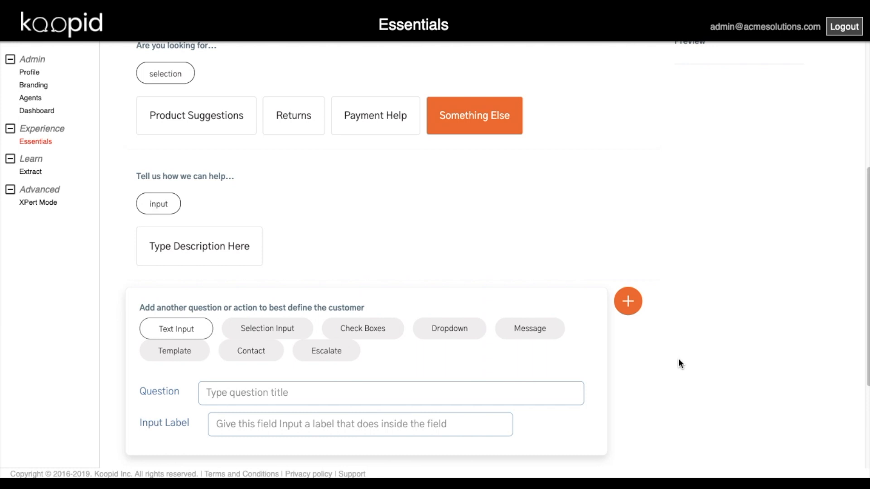
# - Append default Contact and Escalate steps after the 'Tell us how we can help...' question
pyautogui.scroll(-3, 674, 356)
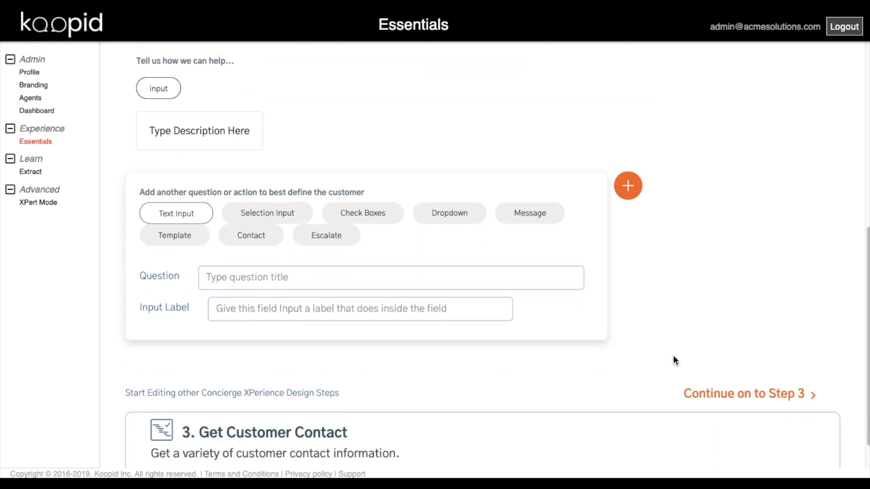
pyautogui.click(250, 237)
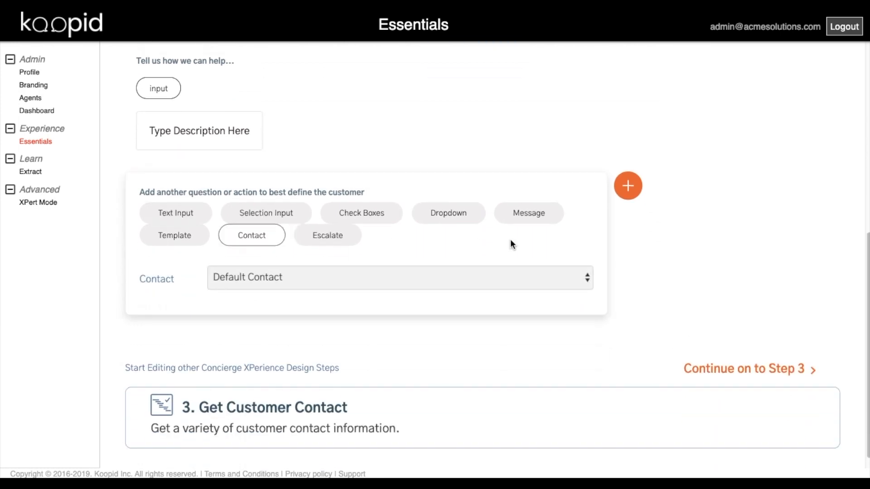
pyautogui.click(627, 188)
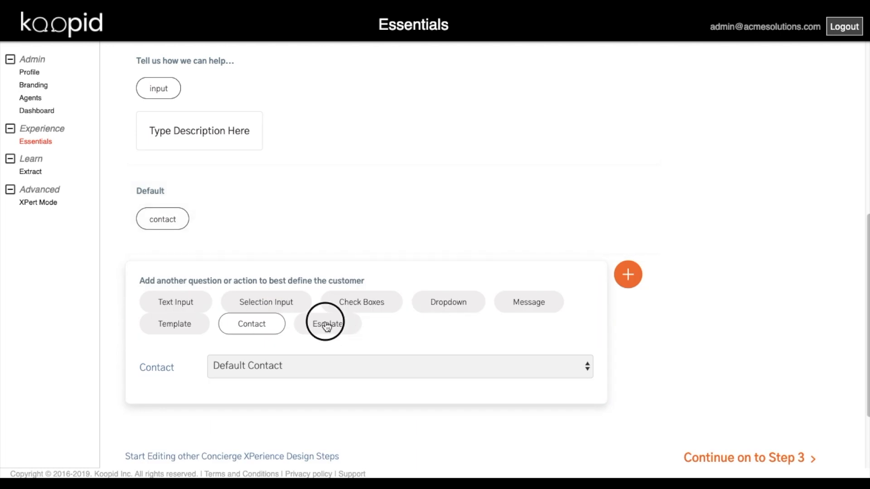
pyautogui.click(328, 324)
pyautogui.click(628, 275)
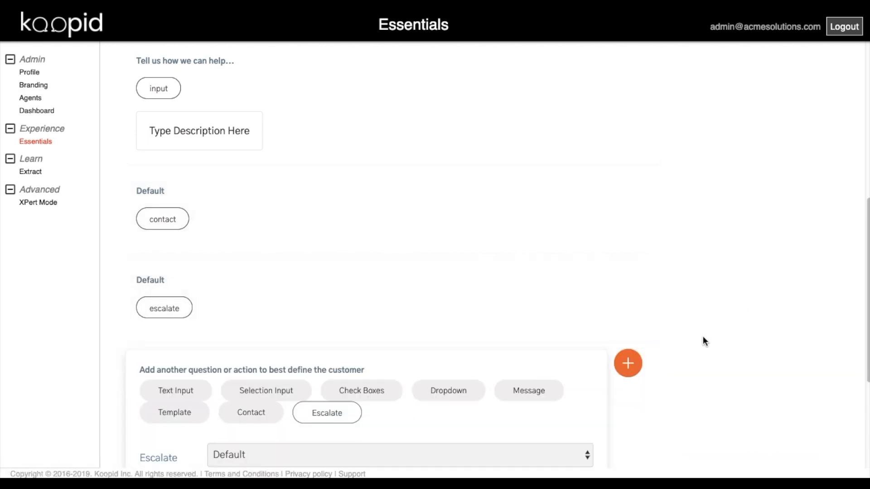
pyautogui.scroll(-1, 703, 337)
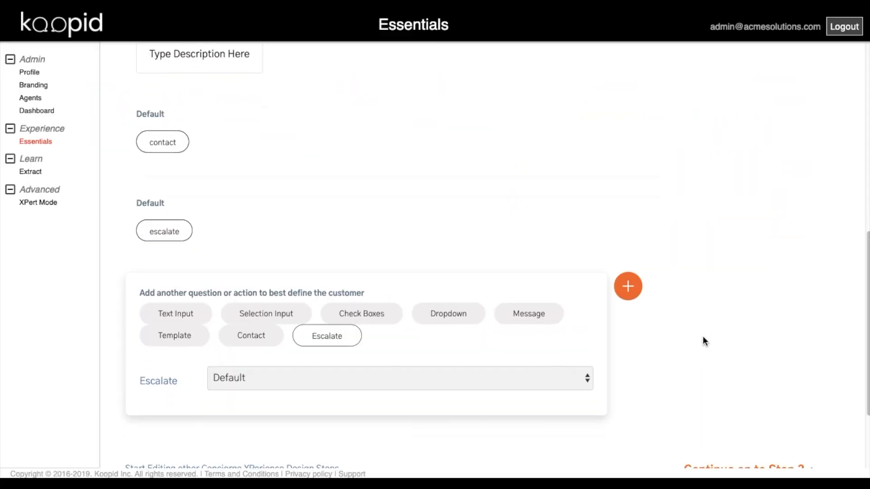
# - In Get Customer Contact, set the prompt 'Tell us your contact information.' requesting Name, Email and Phone
pyautogui.scroll(-3, 703, 336)
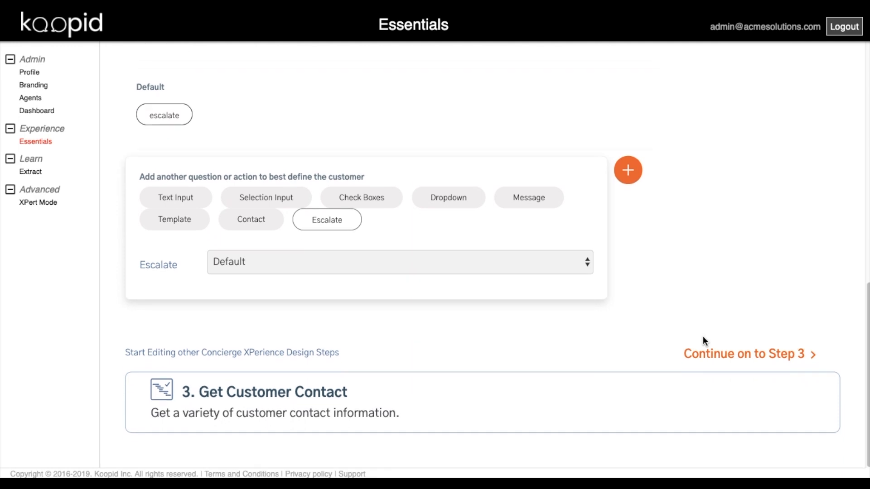
pyautogui.click(397, 403)
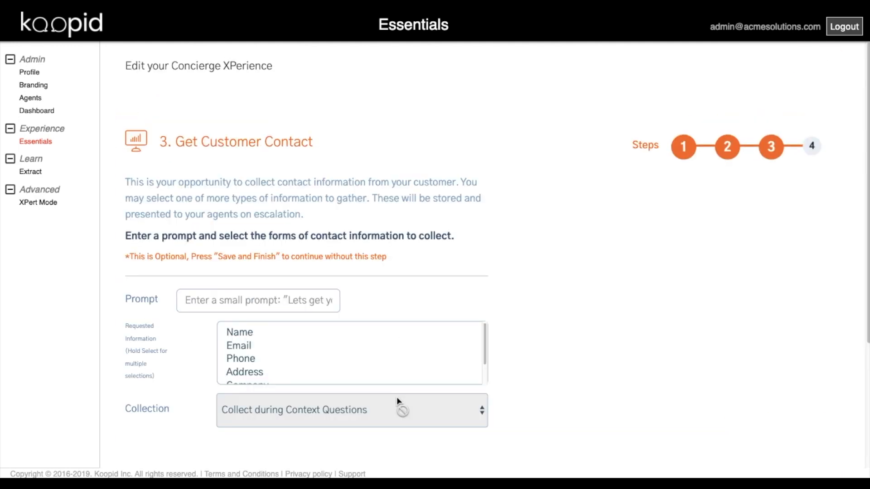
pyautogui.click(252, 303)
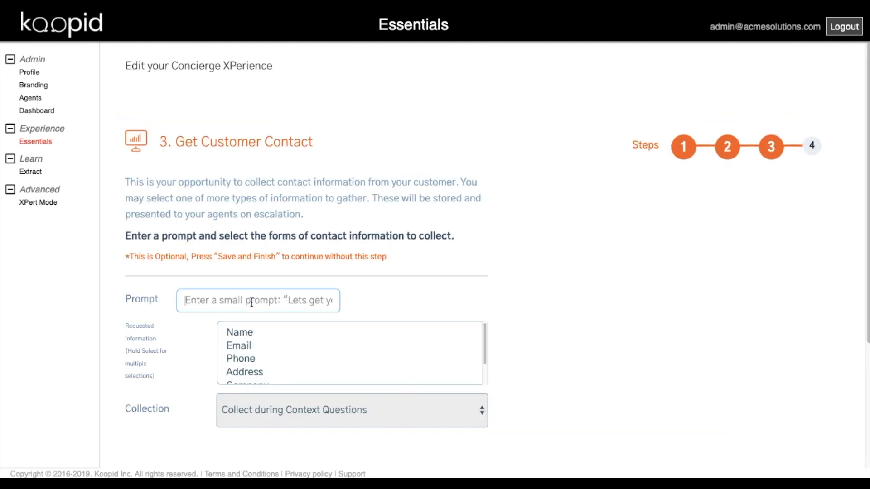
pyautogui.write('Tell ')
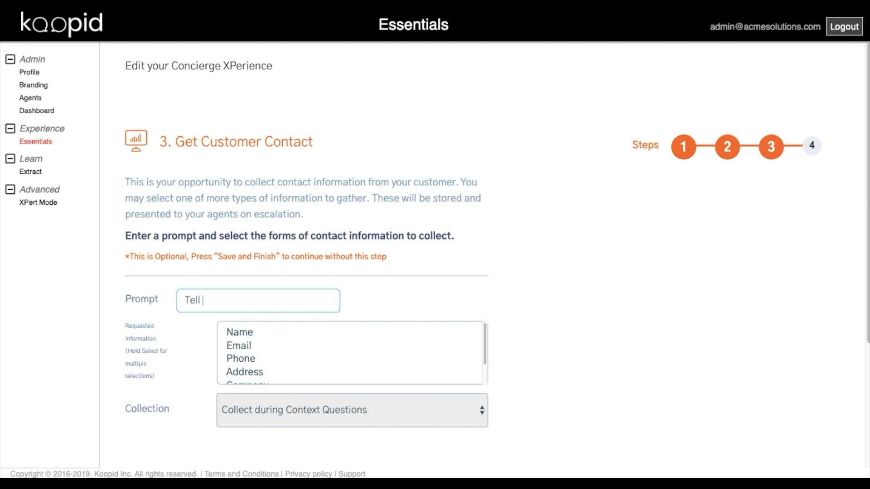
pyautogui.write('us your contact informat')
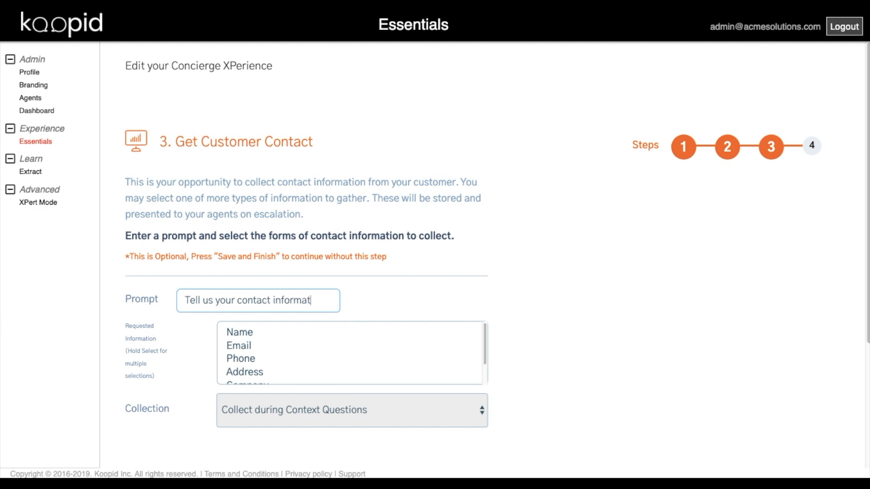
pyautogui.write('ion.')
pyautogui.click(240, 333)
pyautogui.hotkey('shift', 'Down')
pyautogui.hotkey('shift', 'Down')
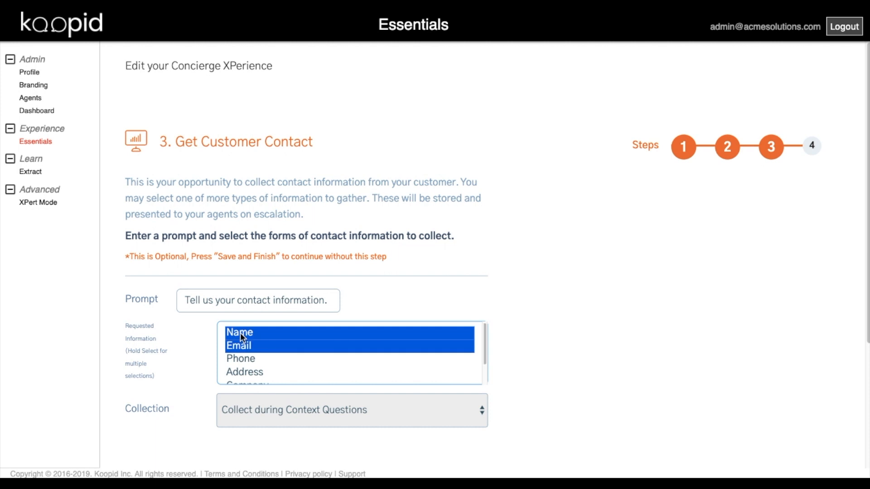
pyautogui.click(606, 364)
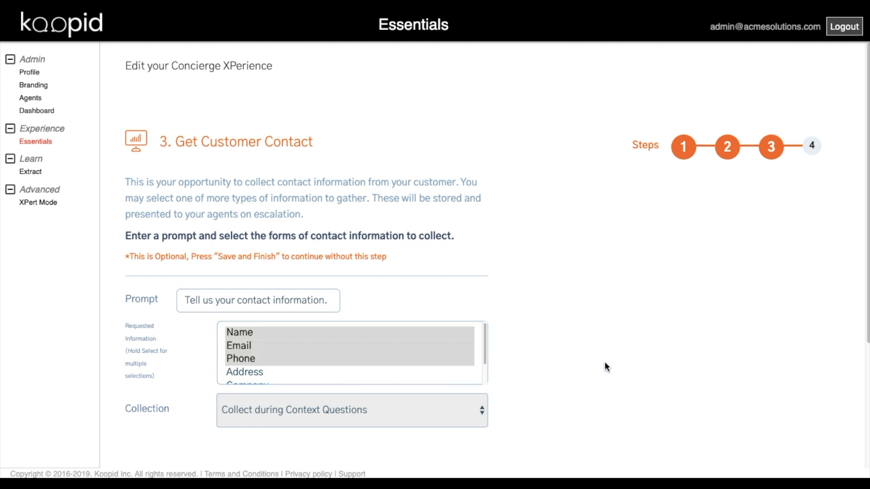
pyautogui.scroll(-3, 605, 364)
pyautogui.scroll(-1, 605, 362)
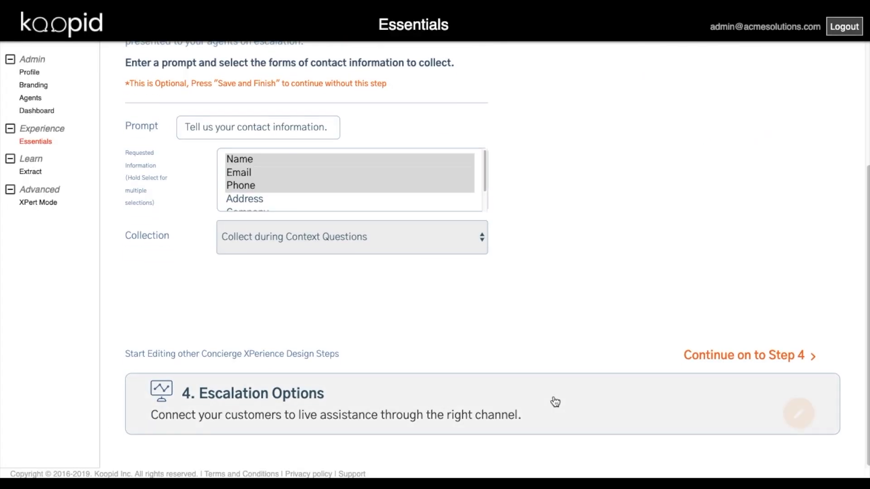
# - Give Step 4 the prompt 'Let's find you an Acme expert to help', offer Chat escalation, and save Acme Assist
pyautogui.click(552, 402)
pyautogui.click(283, 287)
pyautogui.write('Le')
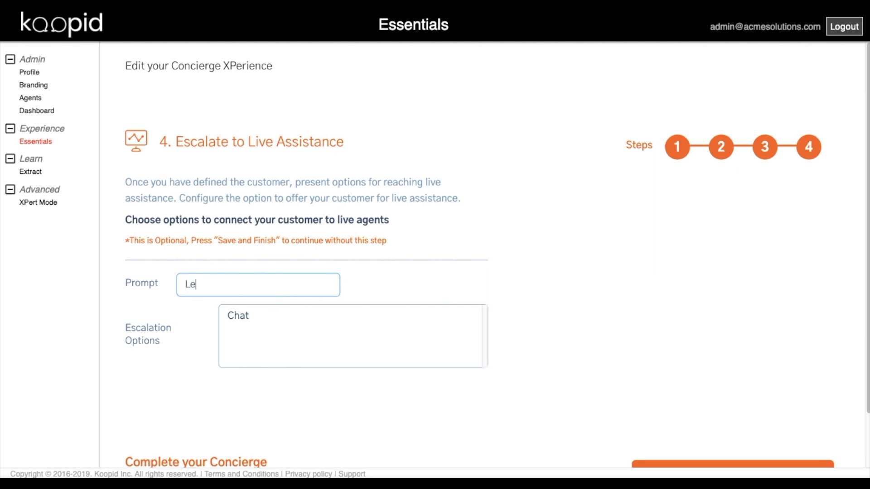
pyautogui.write("t 's find you an Acme ")
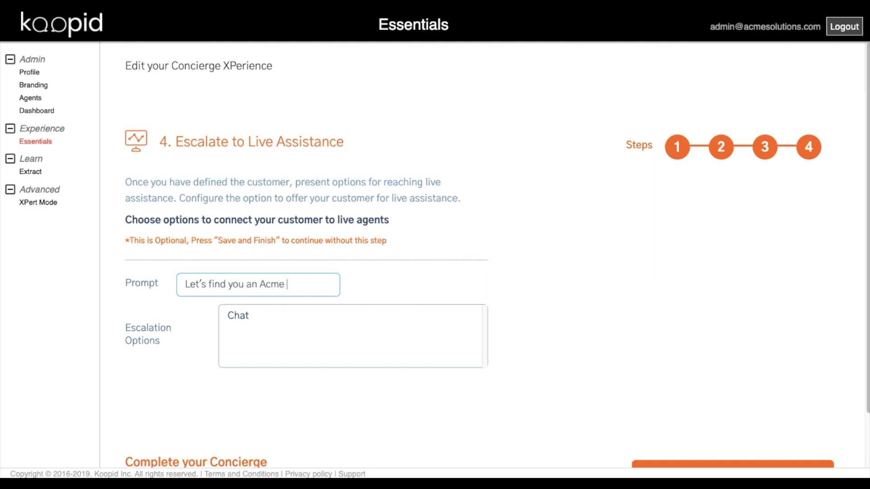
pyautogui.write('expert to help...')
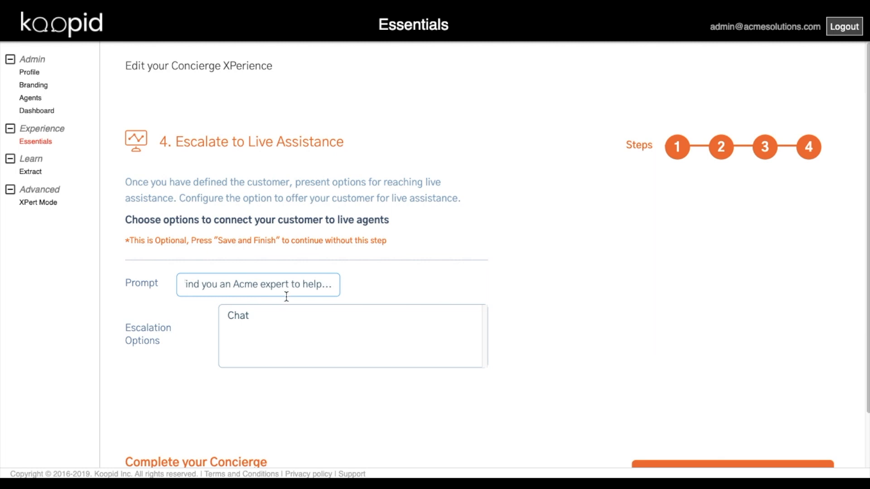
pyautogui.click(277, 316)
pyautogui.click(591, 419)
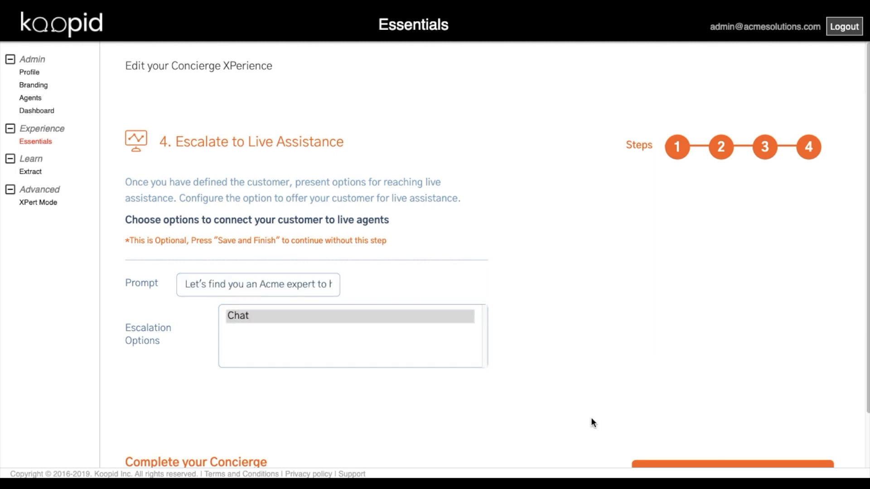
pyautogui.scroll(-2, 592, 419)
pyautogui.click(706, 423)
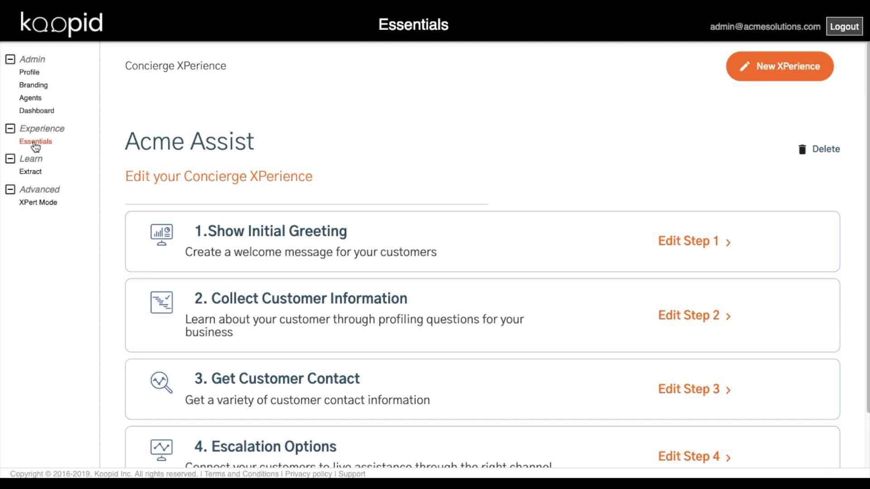
# - Copy Acme Assist's new-user web link from its deployment URL options for web, mobile and SMS
pyautogui.click(34, 144)
pyautogui.moveTo(308, 330)
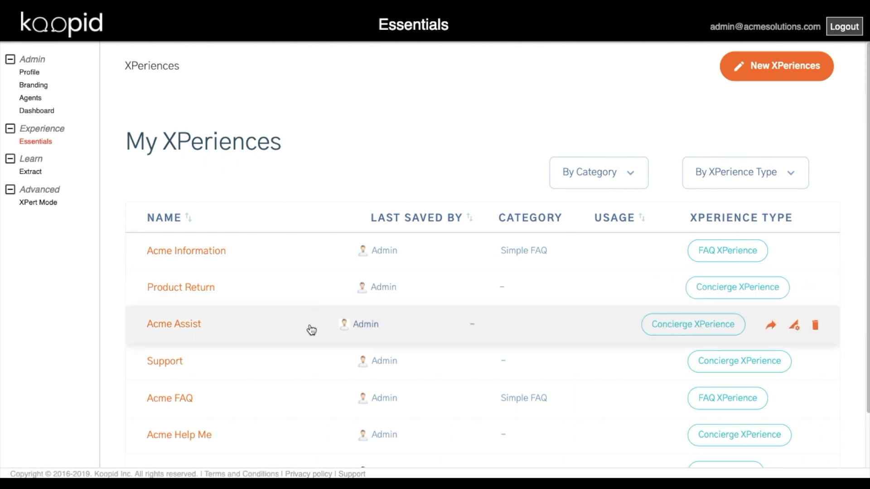
pyautogui.click(786, 326)
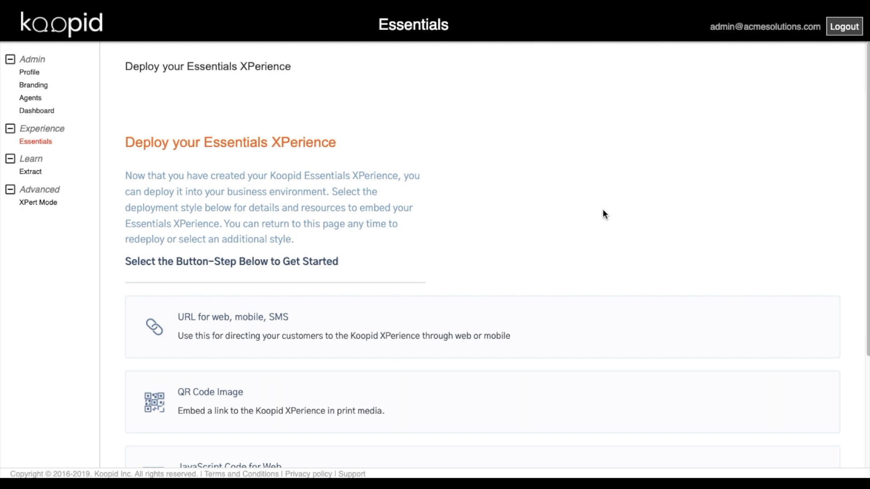
pyautogui.click(749, 335)
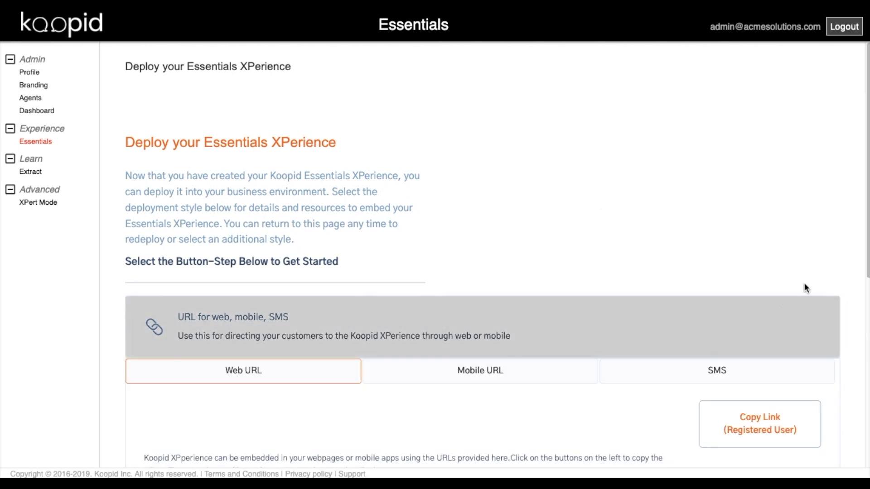
pyautogui.scroll(-2, 805, 274)
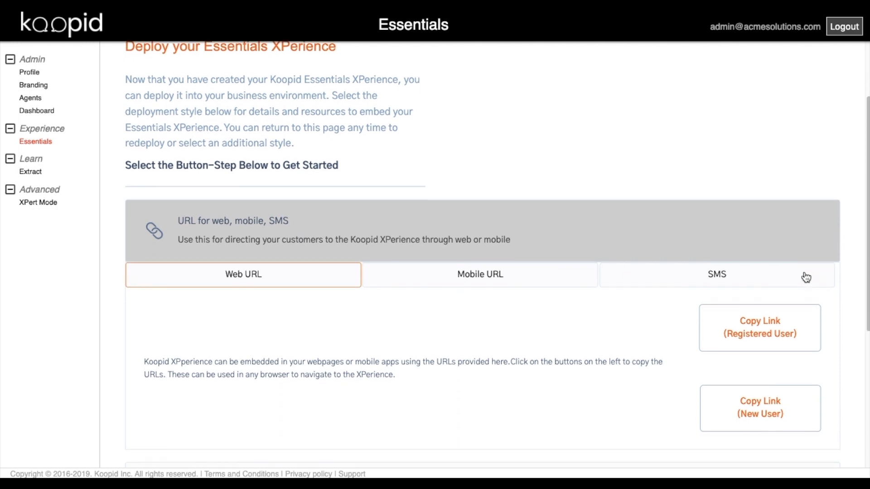
pyautogui.click(759, 411)
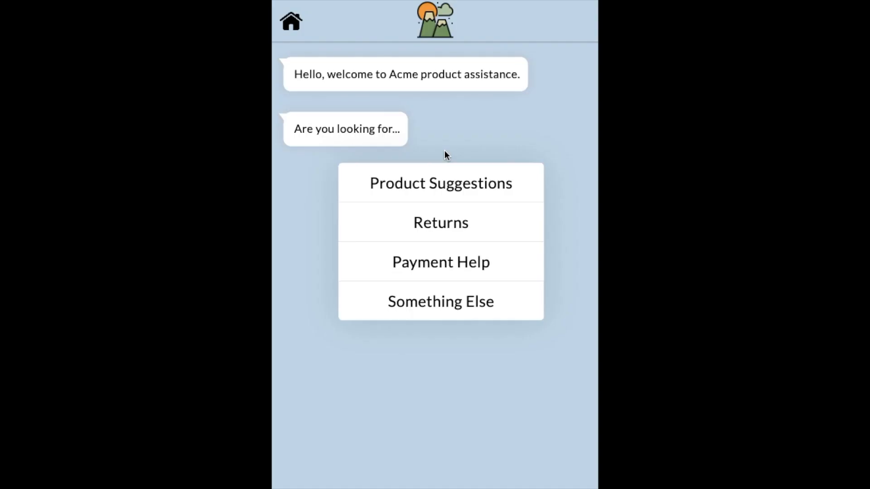
# - In the test chat, pick Product Suggestions and submit Camping as an enjoyed activity
pyautogui.click(442, 190)
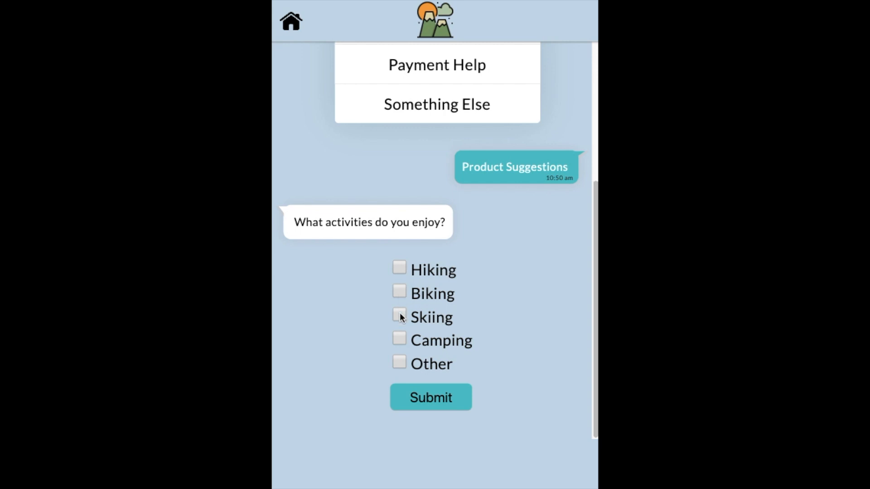
pyautogui.click(400, 339)
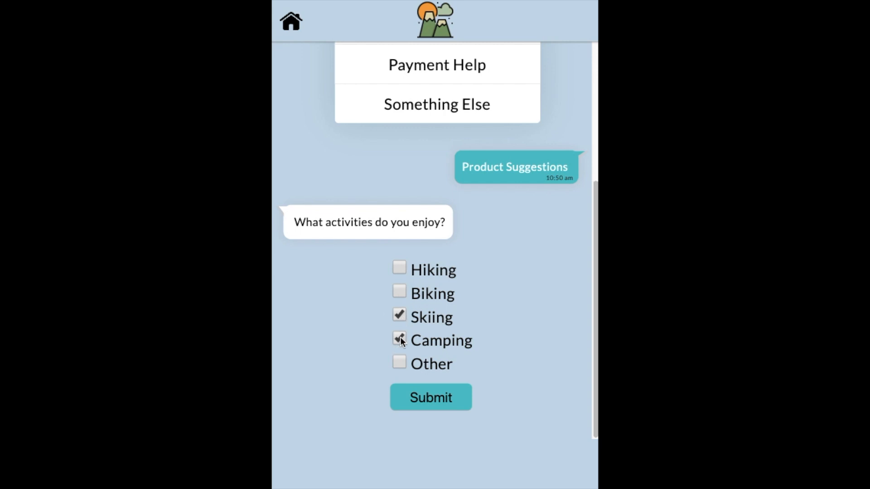
pyautogui.click(425, 395)
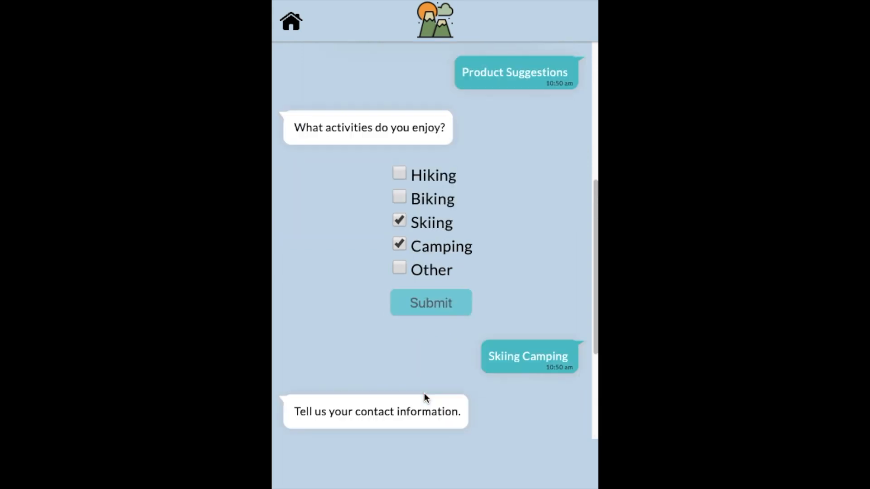
# - Fill in the contact form with the customer's email, name and phone number, and submit it
pyautogui.click(367, 289)
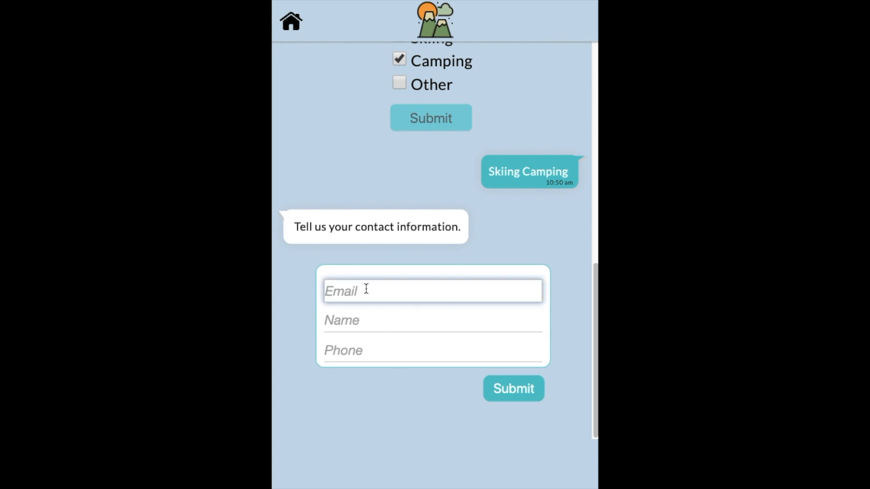
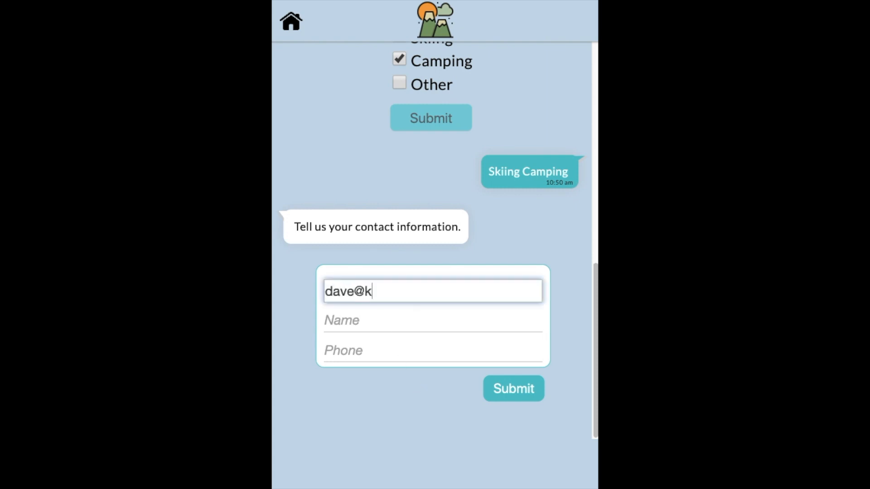
pyautogui.press('Tab')
pyautogui.write('Dave')
pyautogui.press('Tab')
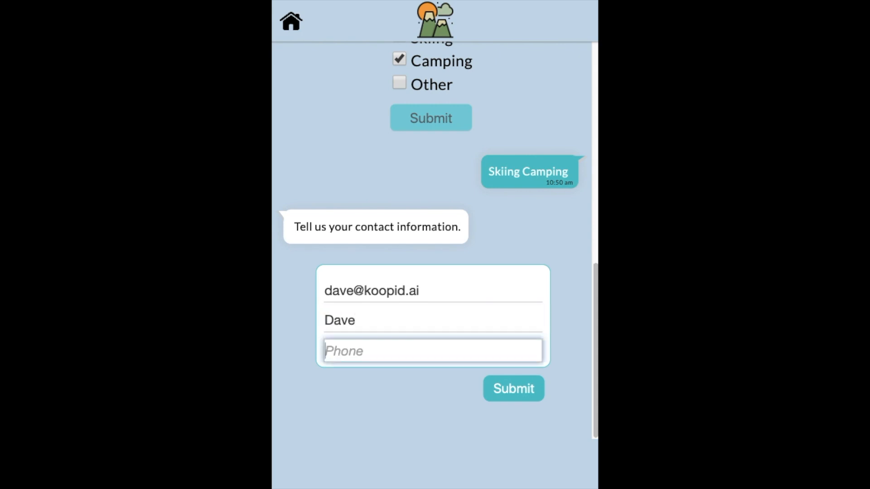
pyautogui.write('5551212')
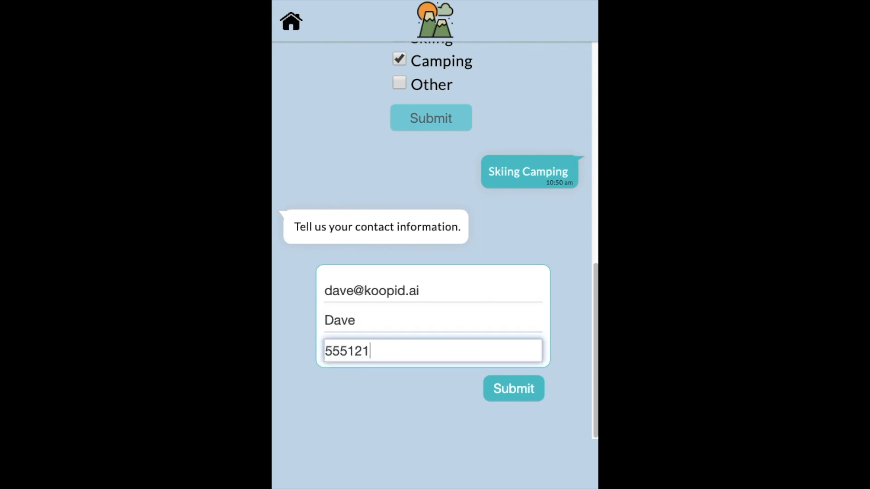
pyautogui.click(506, 390)
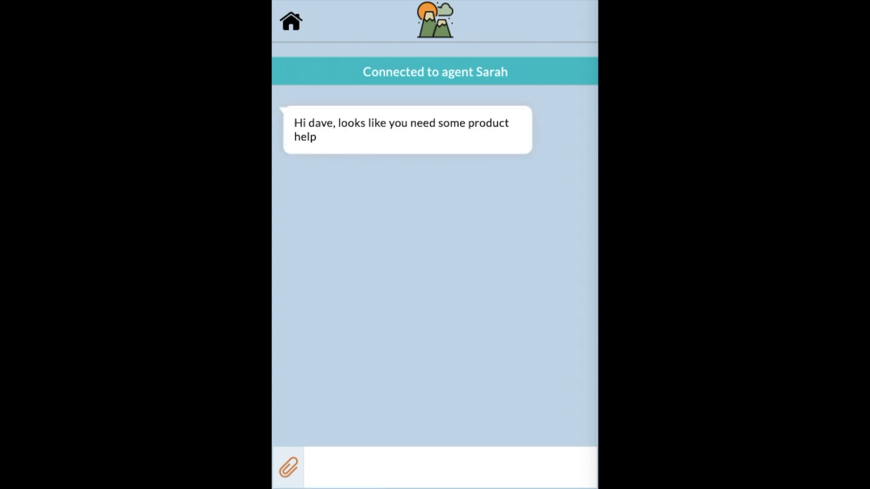
# - Reply to the live agent with 'Yes, we have a trip in a few months.' and then 'perfect.'
pyautogui.click(462, 472)
pyautogui.write('Yes, we a')
pyautogui.press('BackSpace')
pyautogui.write('have a')
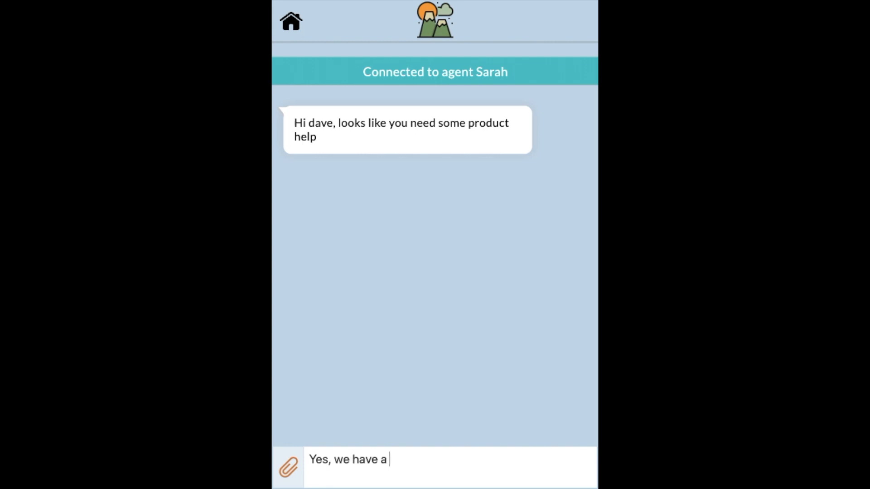
pyautogui.write(' trip in a few months.')
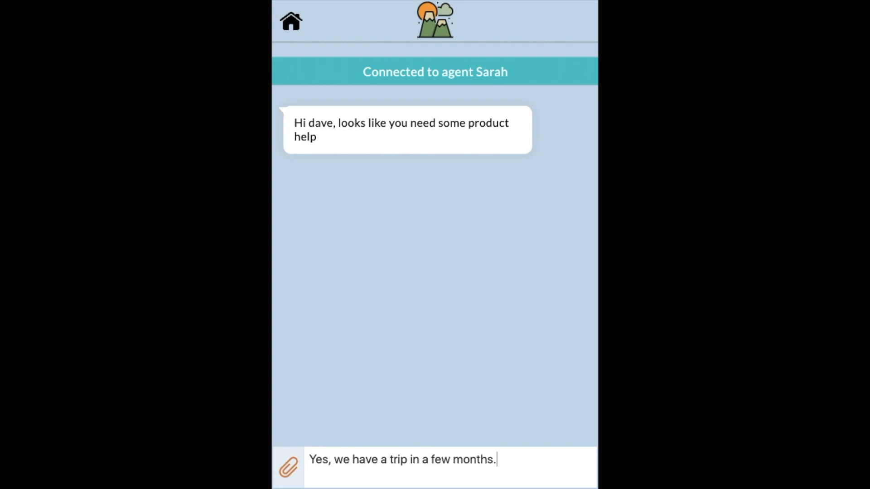
pyautogui.press('Return')
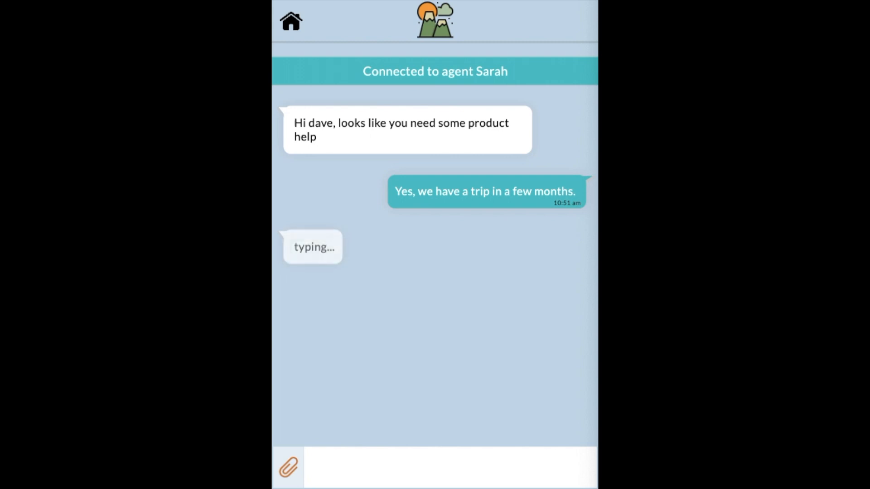
pyautogui.click(507, 481)
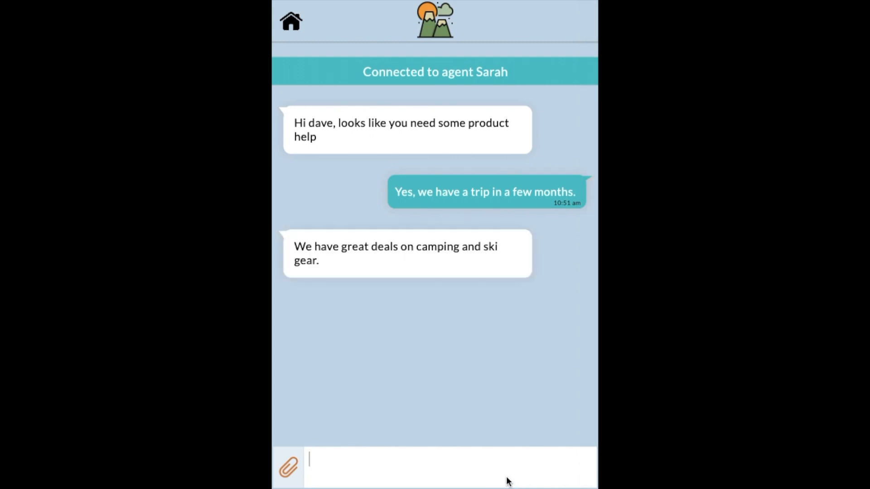
pyautogui.write('perfect.')
pyautogui.press('Return')
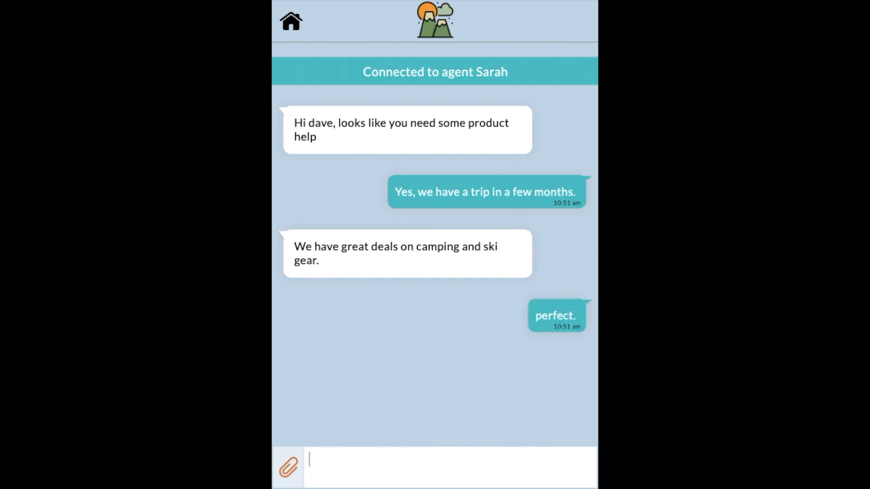